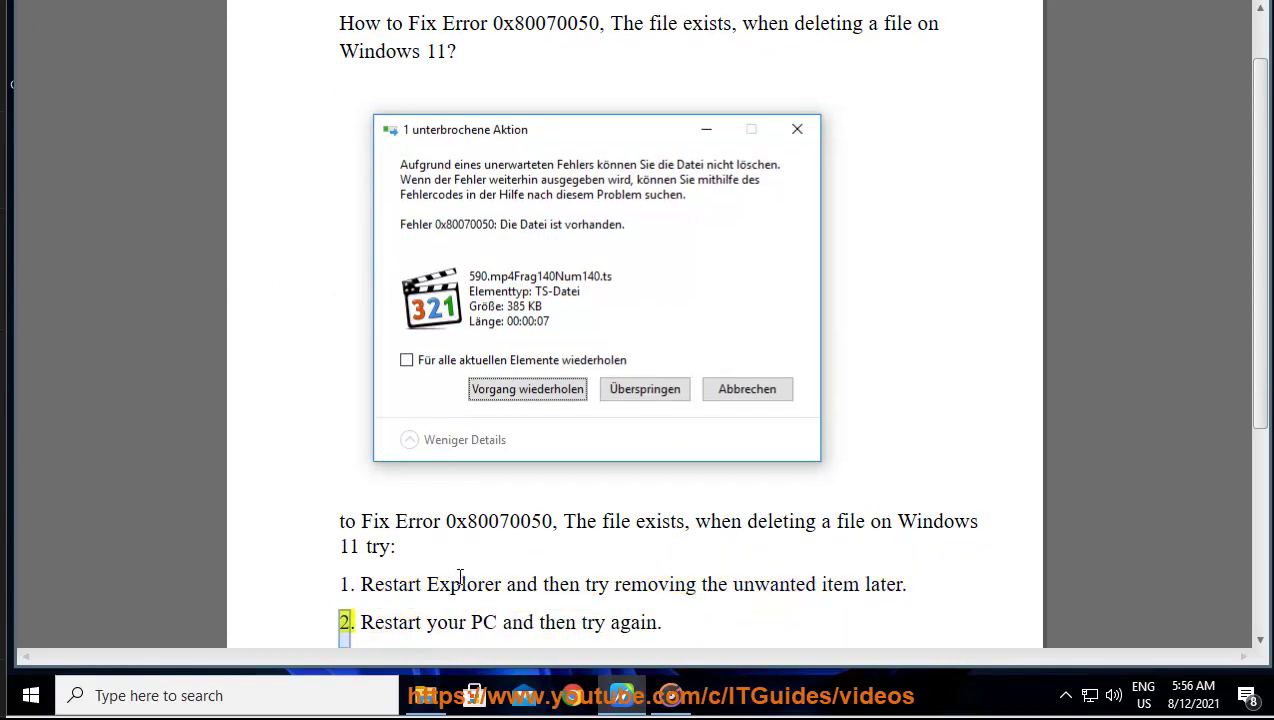
# Step: Highlight the article's Restart Explorer step and open Task Manager from the taskbar
pyautogui.moveTo(498, 587); pyautogui.dragTo(360, 589)
pyautogui.rightClick(754, 705)
pyautogui.click(885, 595)
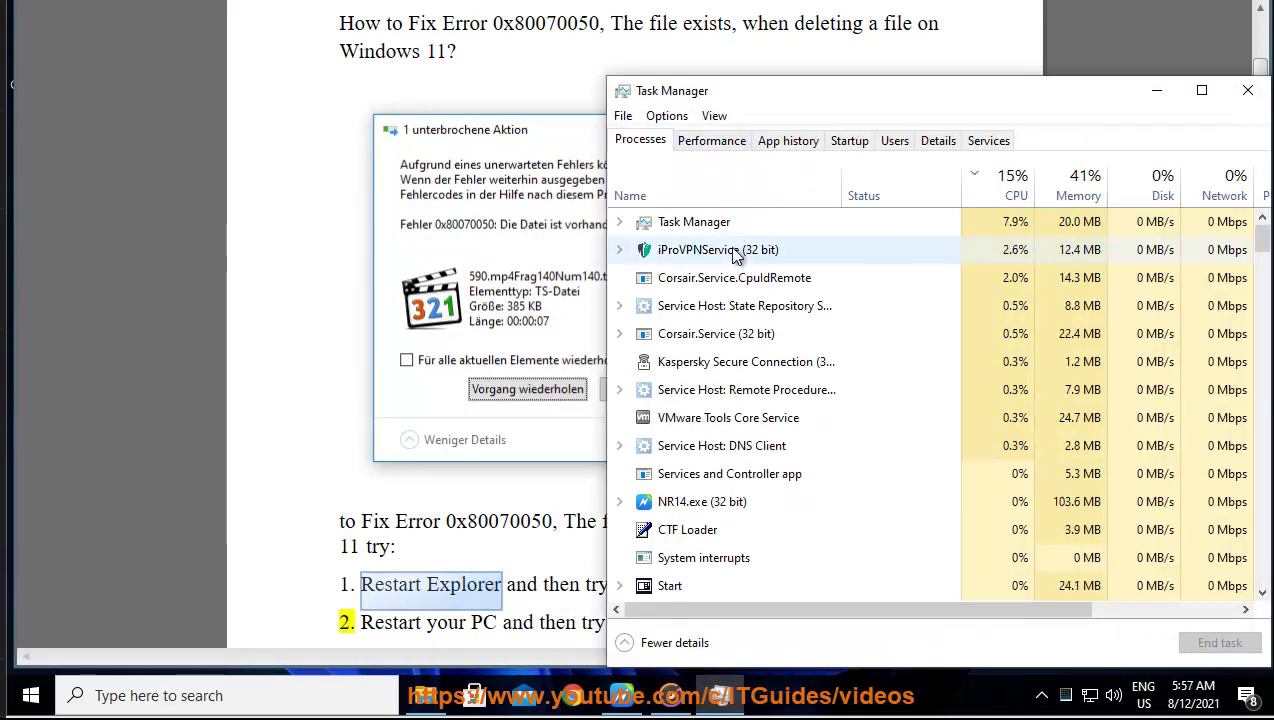
# Step: Select Windows Explorer in Task Manager's process list and restart it
pyautogui.click(755, 364)
pyautogui.click(736, 438)
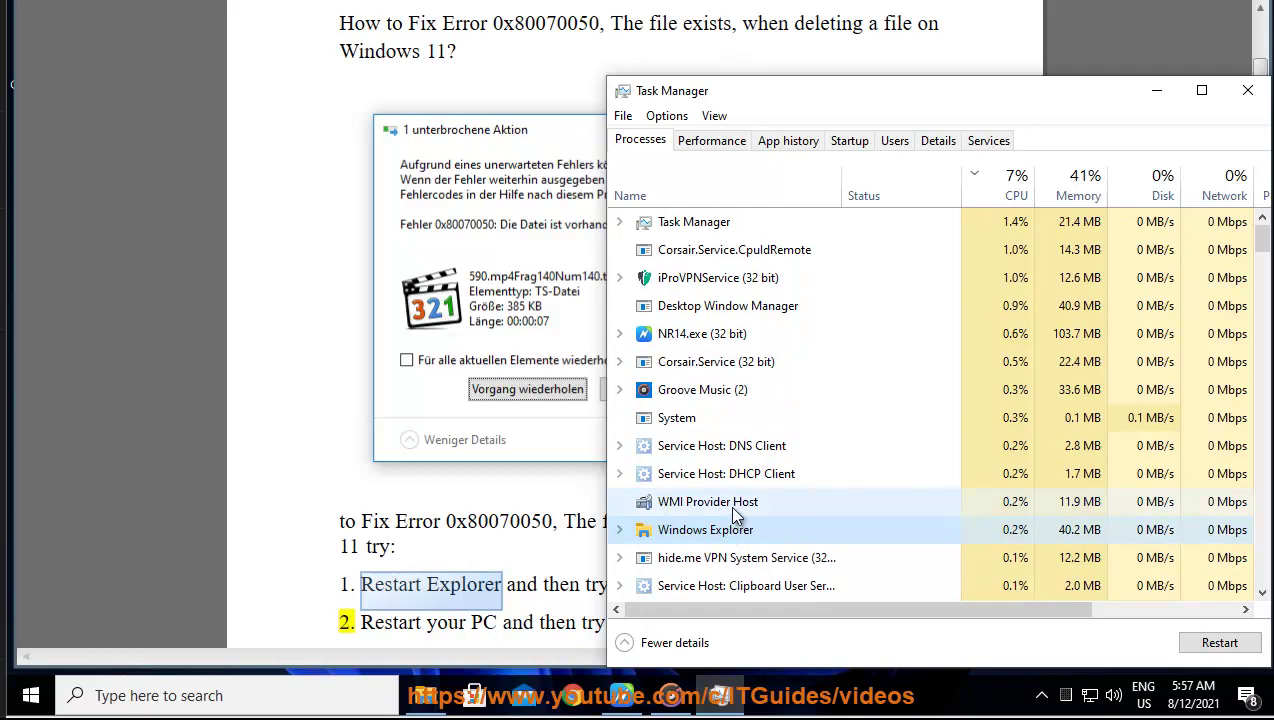
pyautogui.rightClick(724, 529)
pyautogui.click(690, 462)
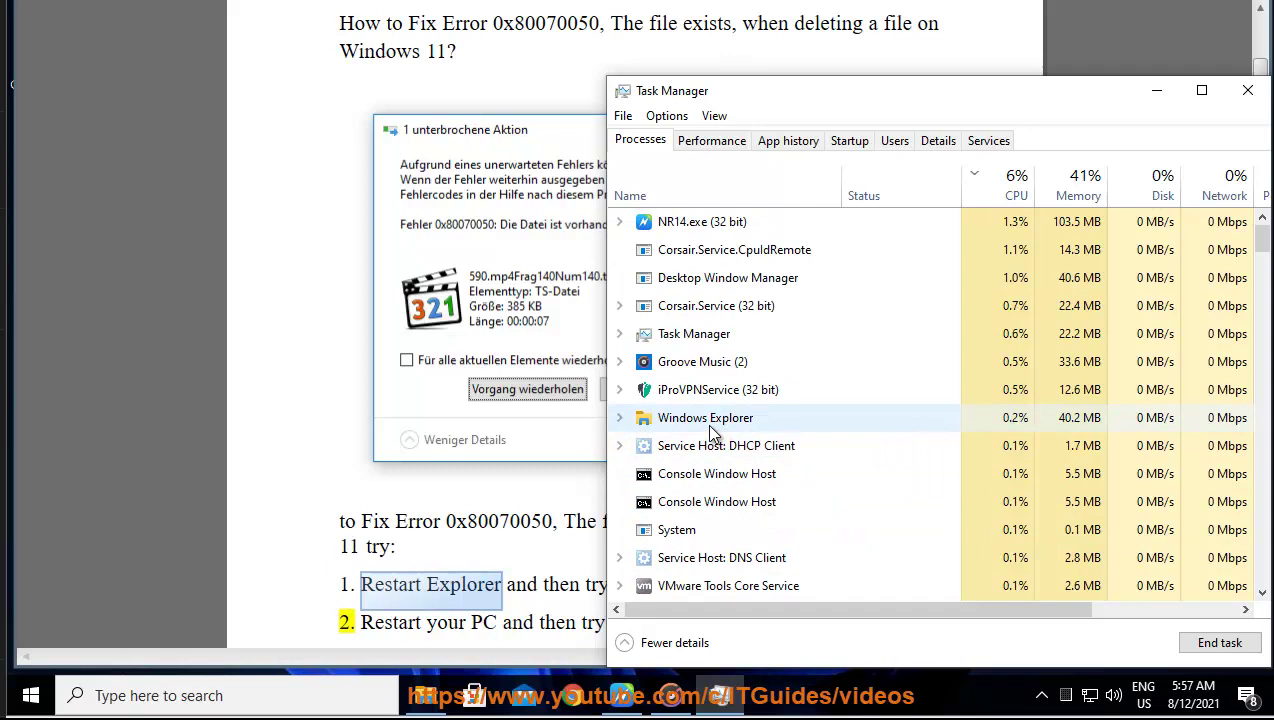
pyautogui.click(712, 416)
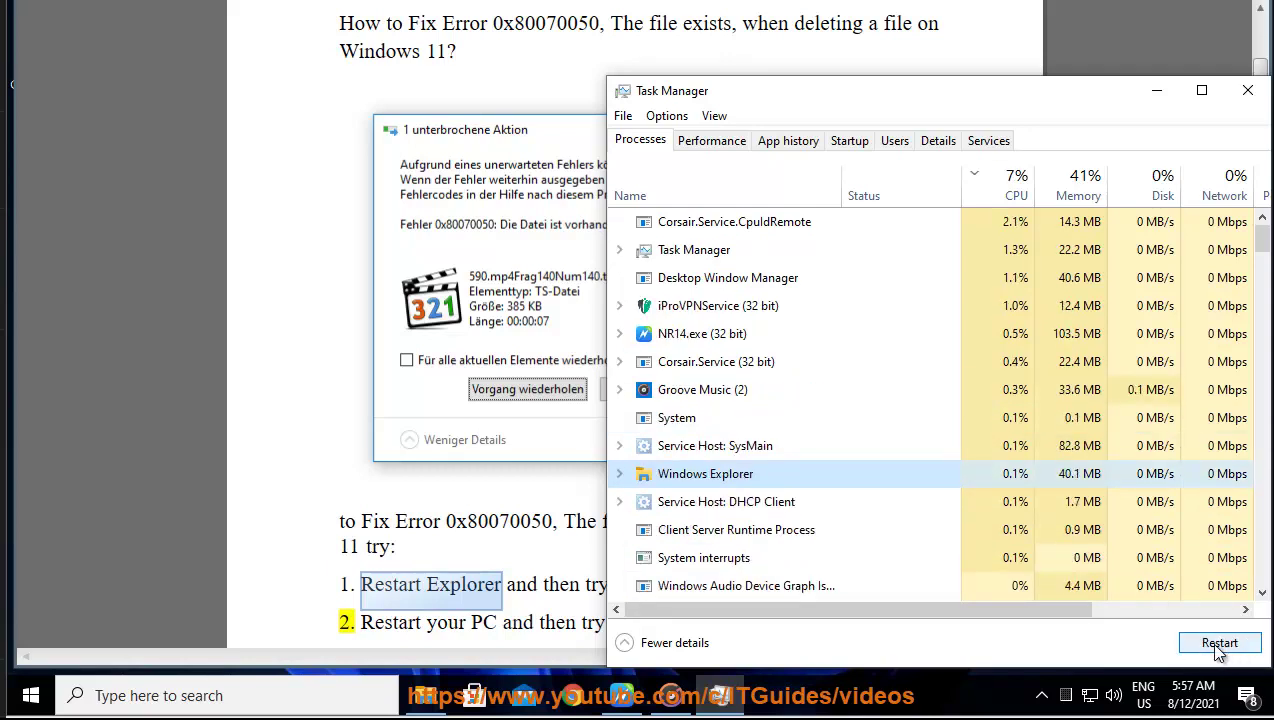
pyautogui.click(1156, 90)
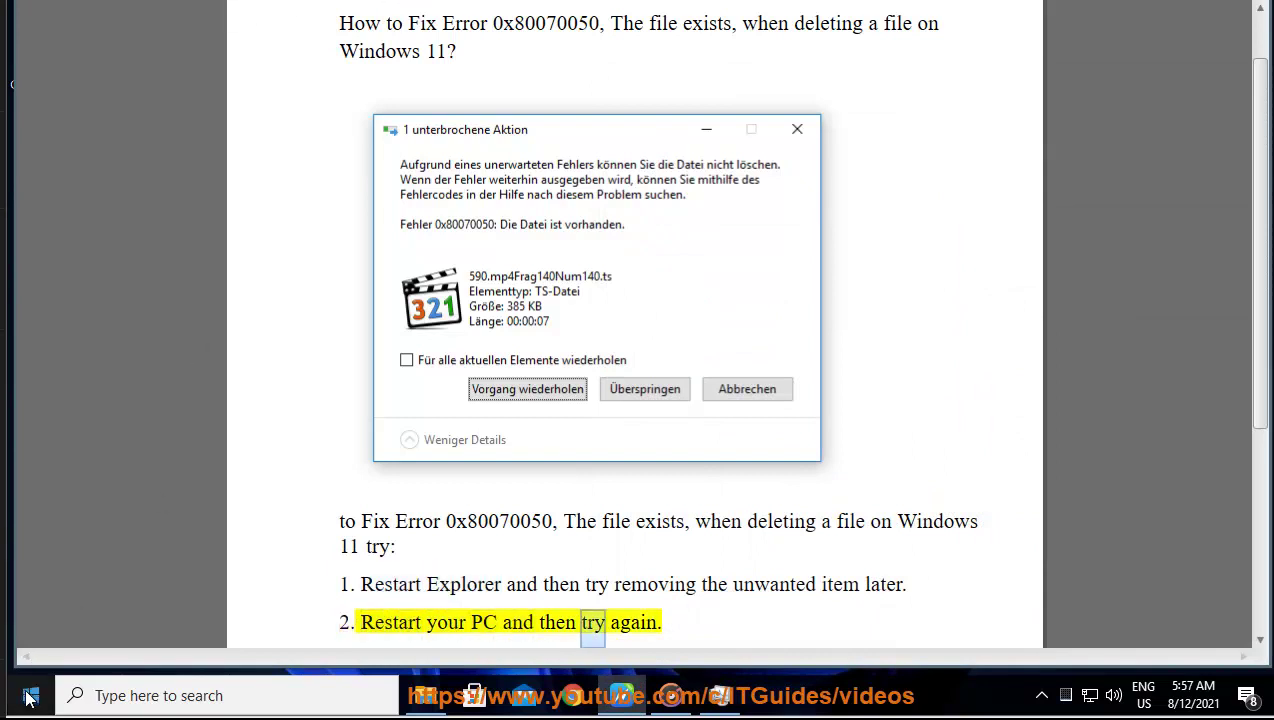
# Step: Show the Restart option in the Start menu's power options
pyautogui.click(31, 695)
pyautogui.click(31, 668)
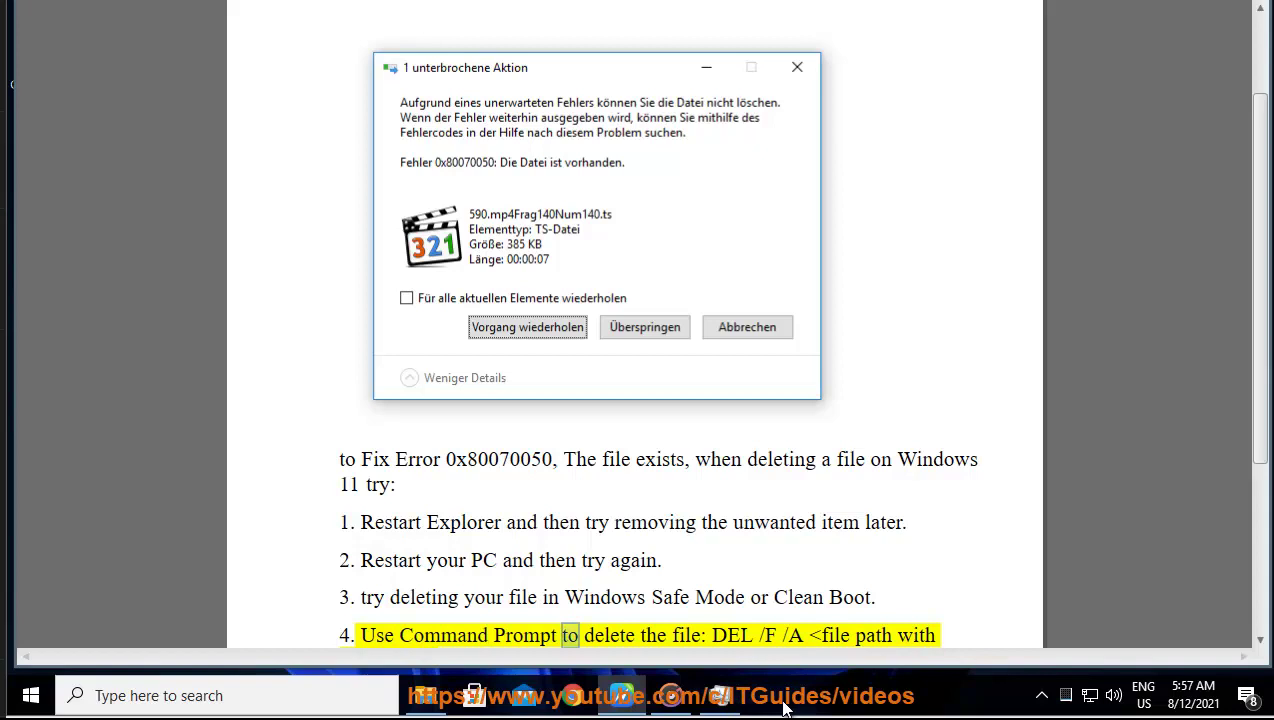
pyautogui.press('super+r')
pyautogui.click(166, 636)
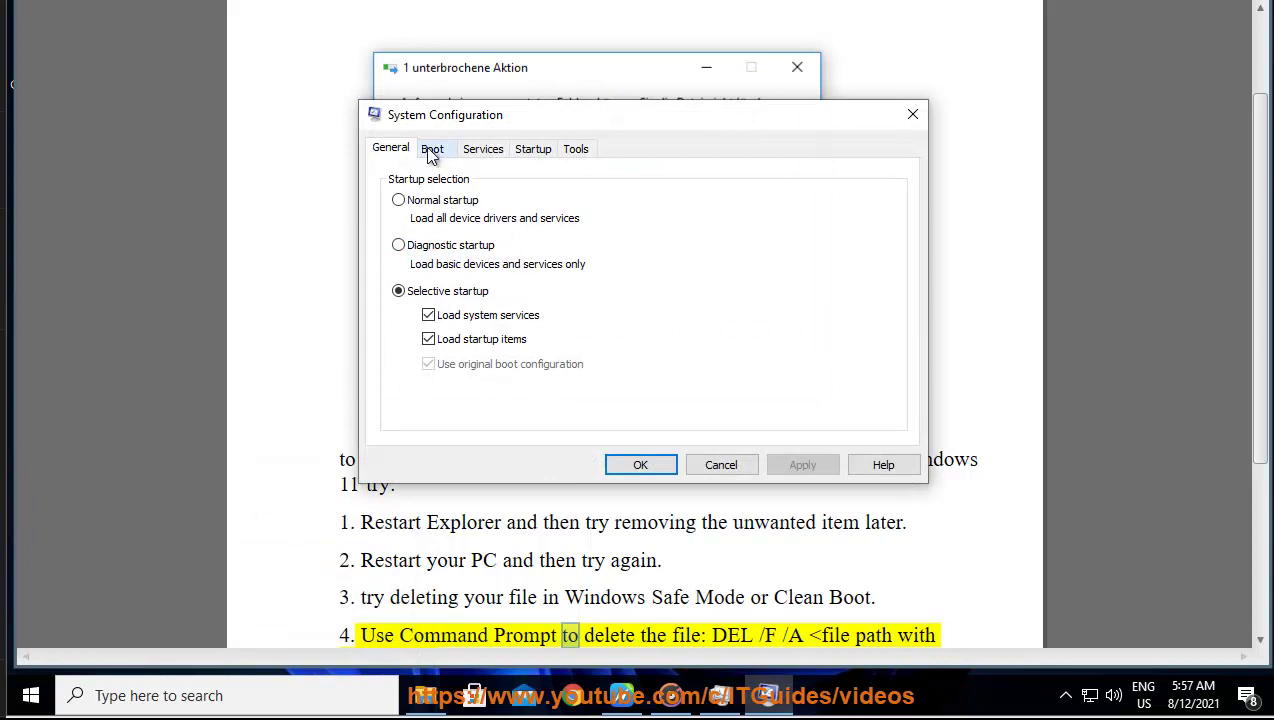
pyautogui.click(432, 150)
pyautogui.click(402, 341)
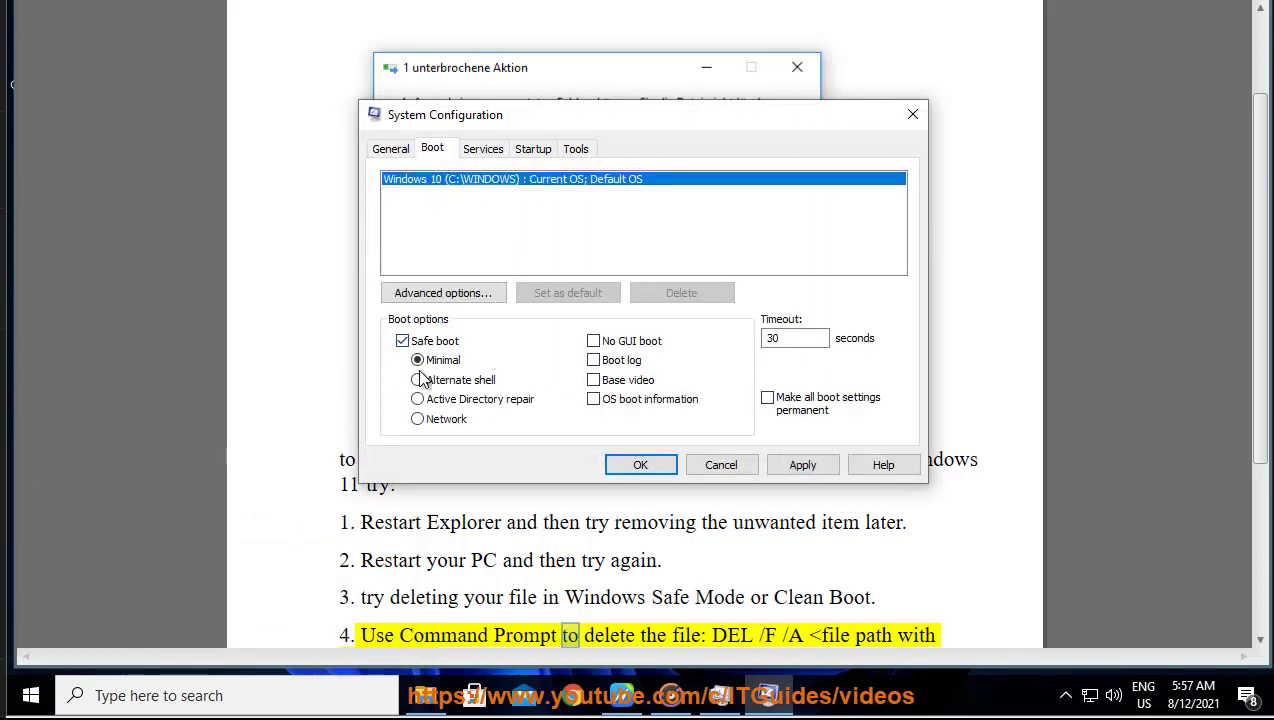
pyautogui.click(716, 465)
pyautogui.moveTo(888, 597); pyautogui.dragTo(740, 598)
pyautogui.click(720, 695)
pyautogui.click(849, 141)
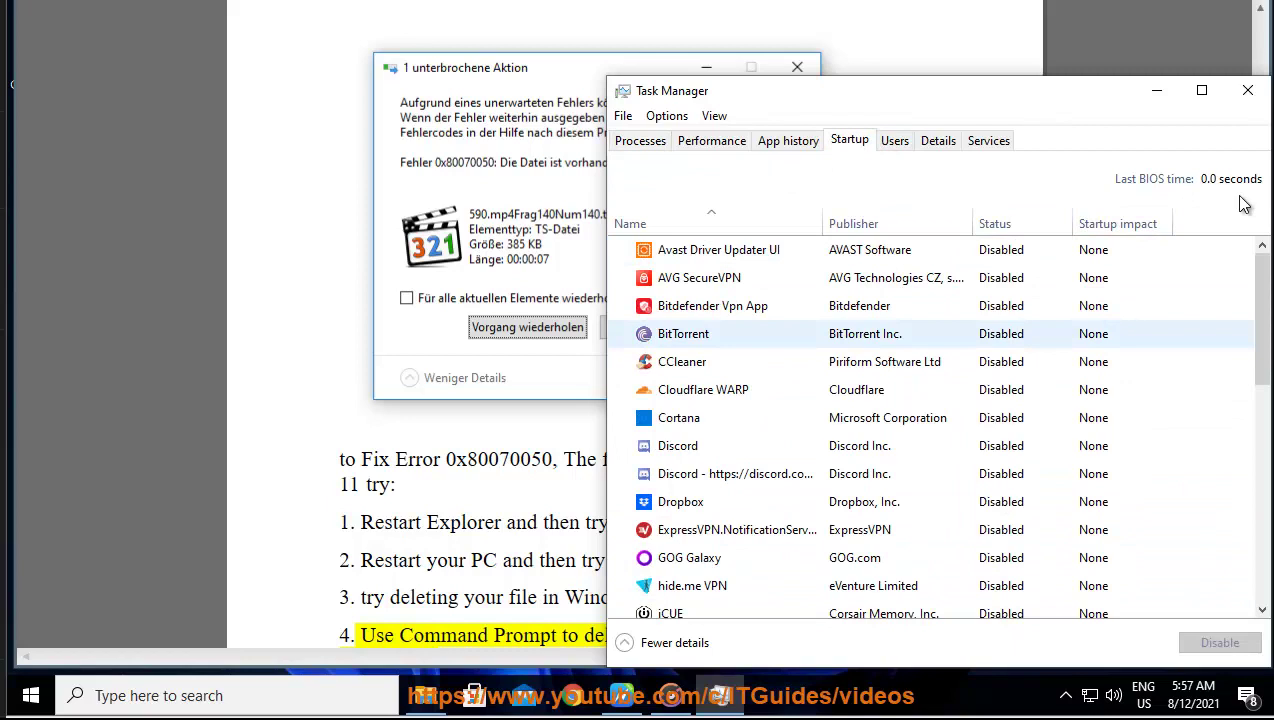
pyautogui.press('super+r')
pyautogui.click(176, 632)
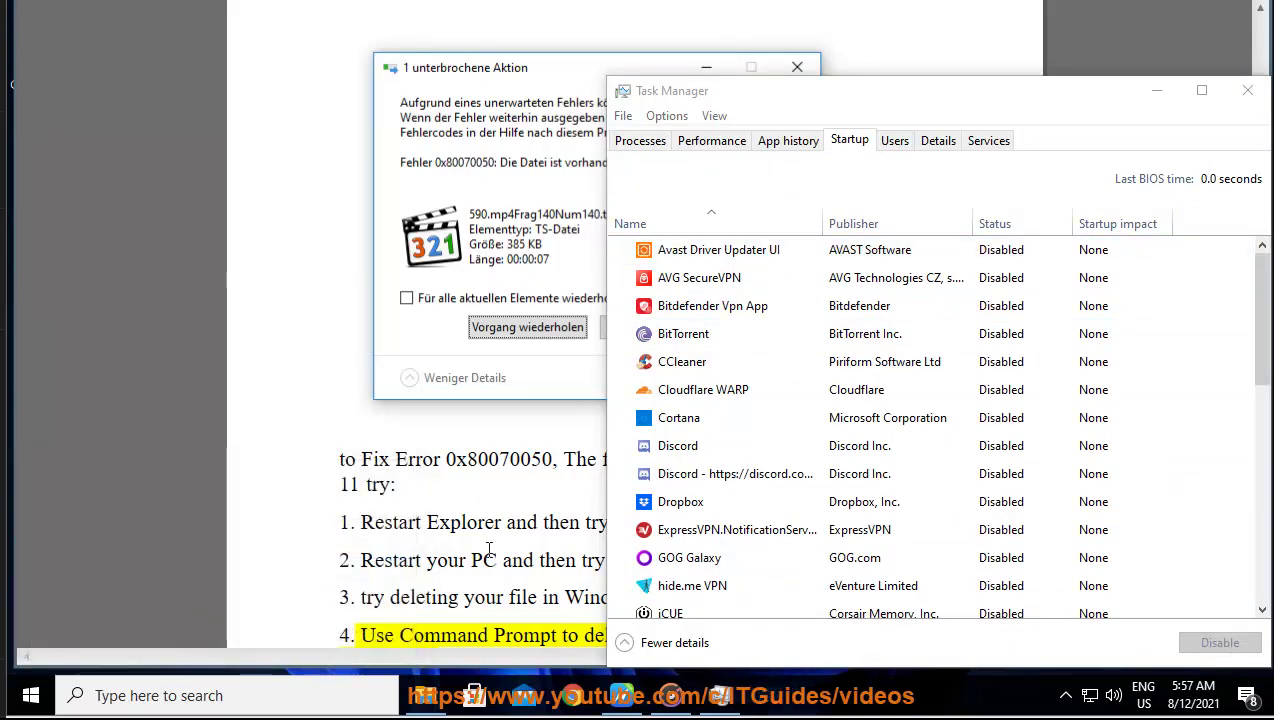
pyautogui.click(1248, 96)
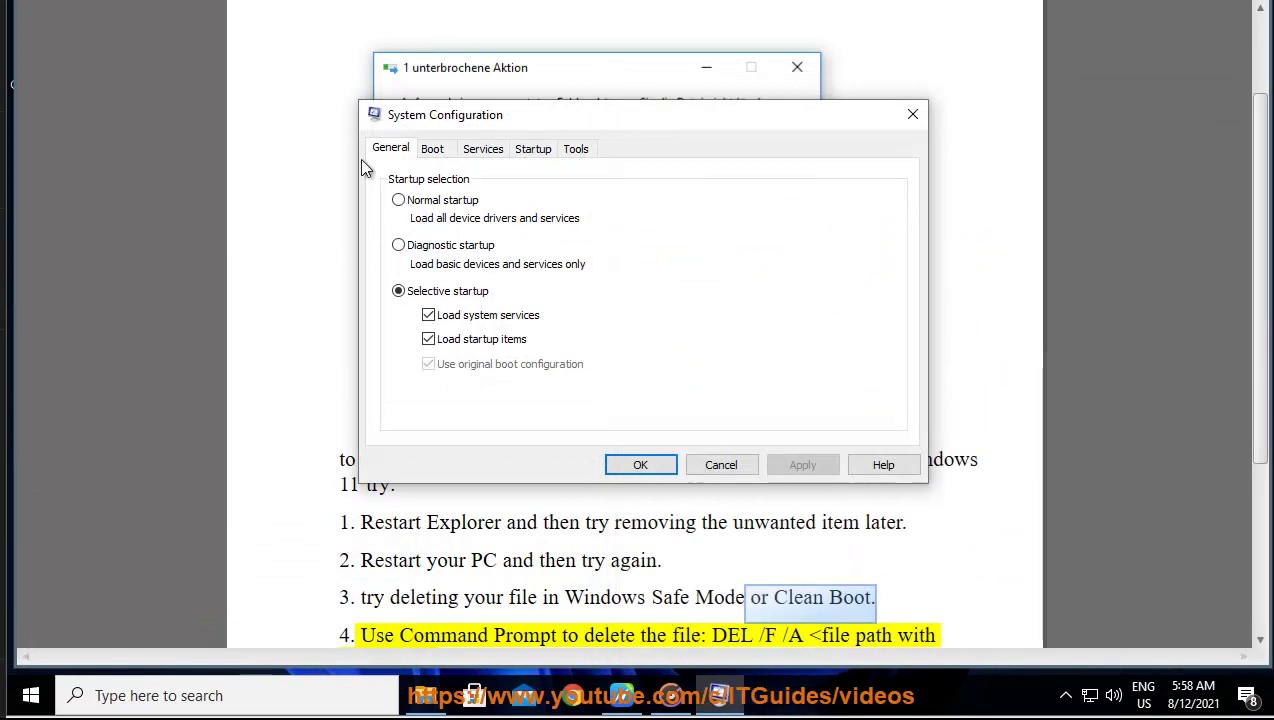
pyautogui.click(486, 150)
pyautogui.click(384, 429)
pyautogui.click(876, 419)
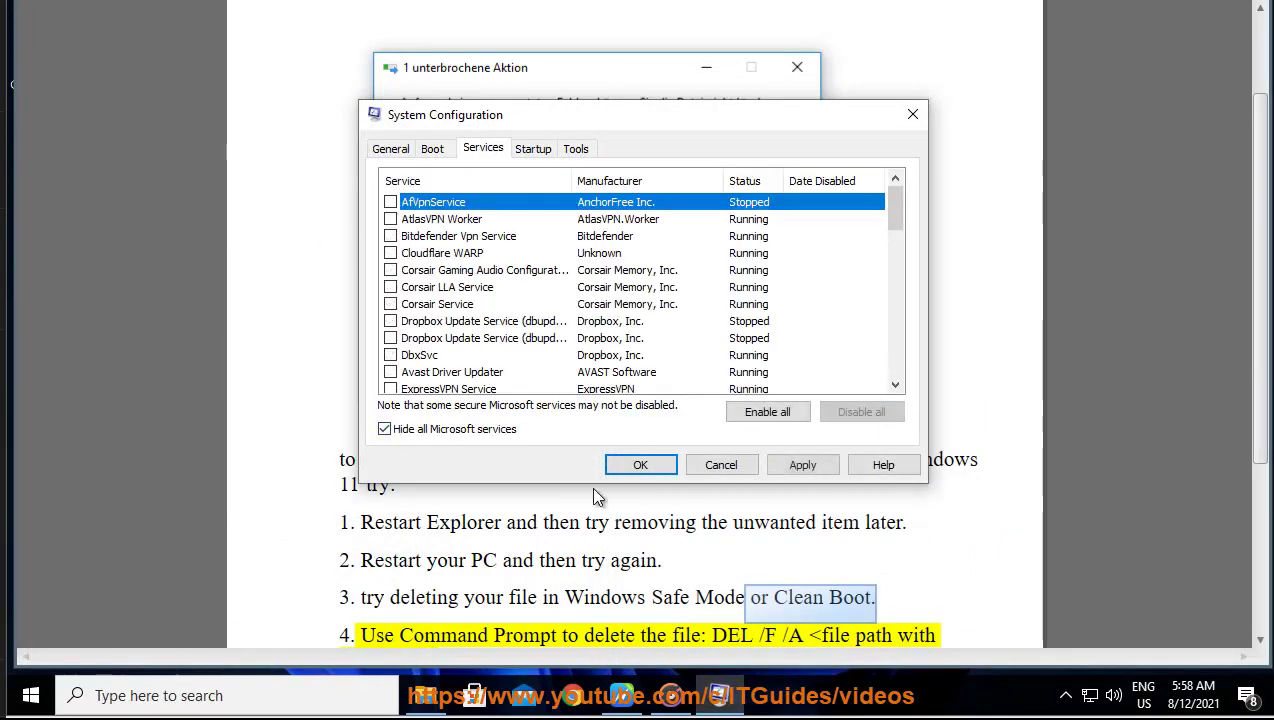
pyautogui.click(722, 465)
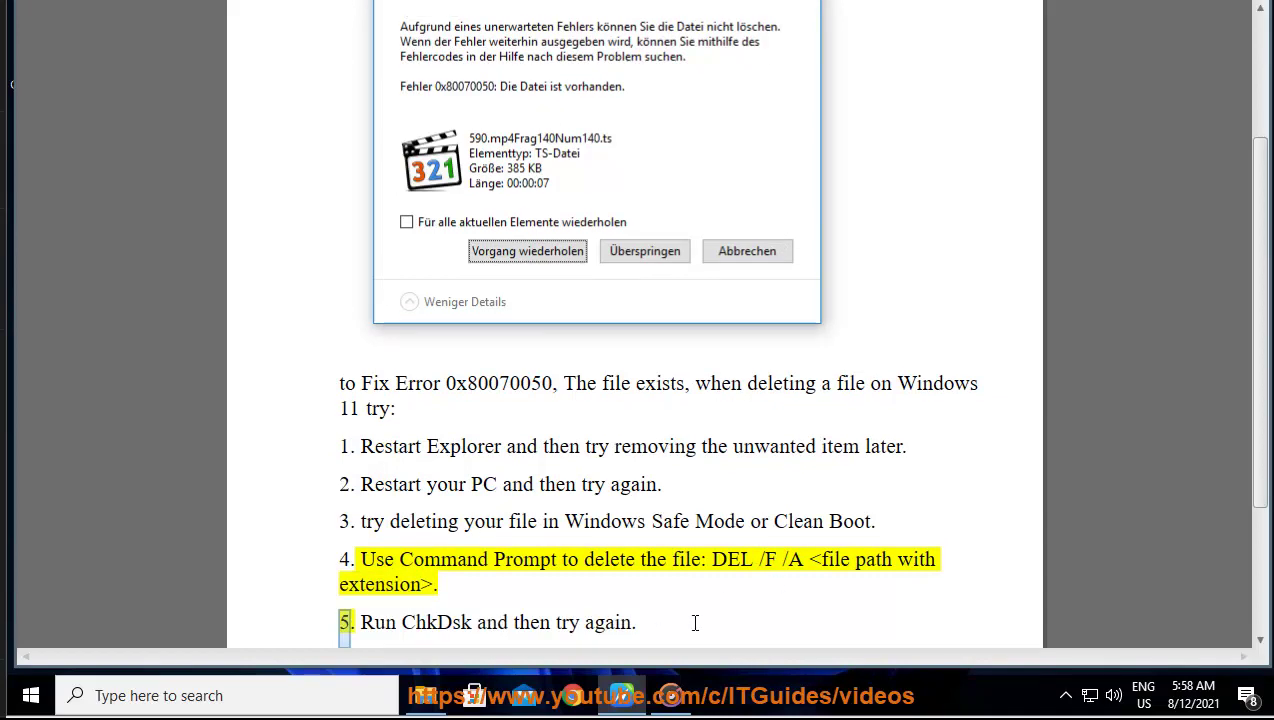
# Step: Search for 'C' from the taskbar and run Command Prompt as administrator
pyautogui.click(265, 692)
pyautogui.write('C')
pyautogui.click(524, 347)
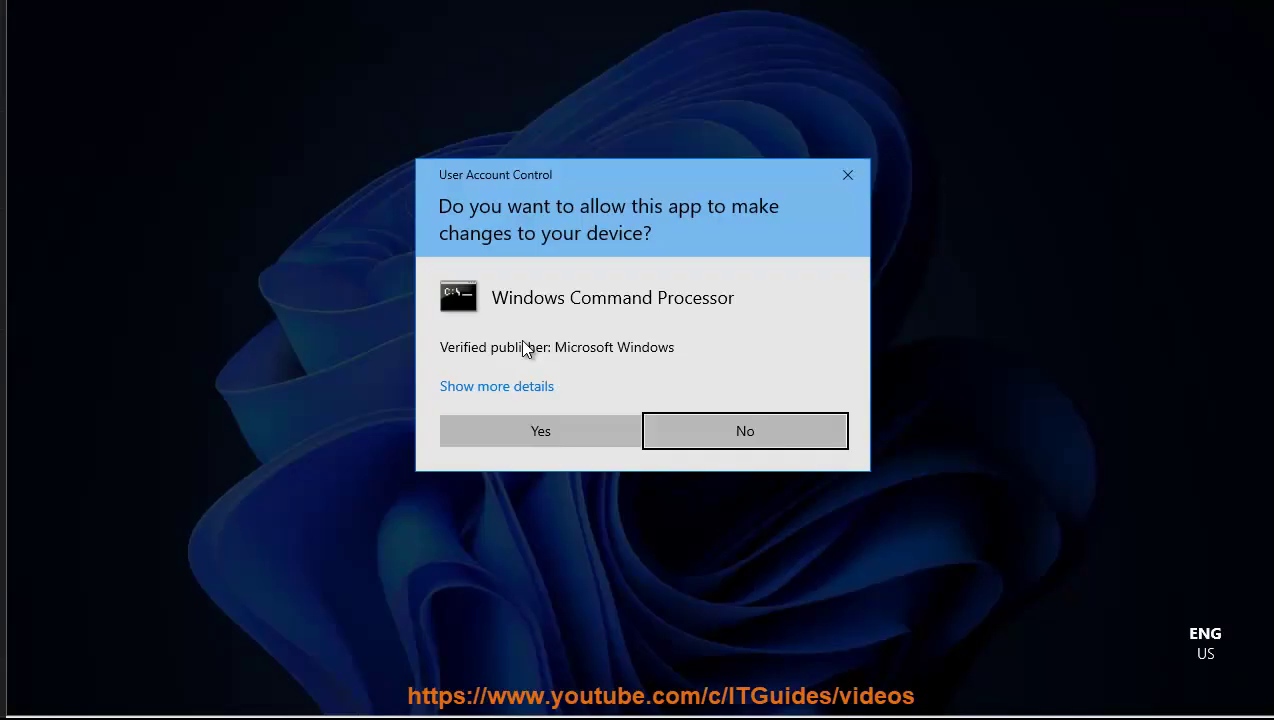
# Step: Allow the UAC prompt and type DEL /F /A ABC.TXT in the administrator Command Prompt
pyautogui.click(494, 437)
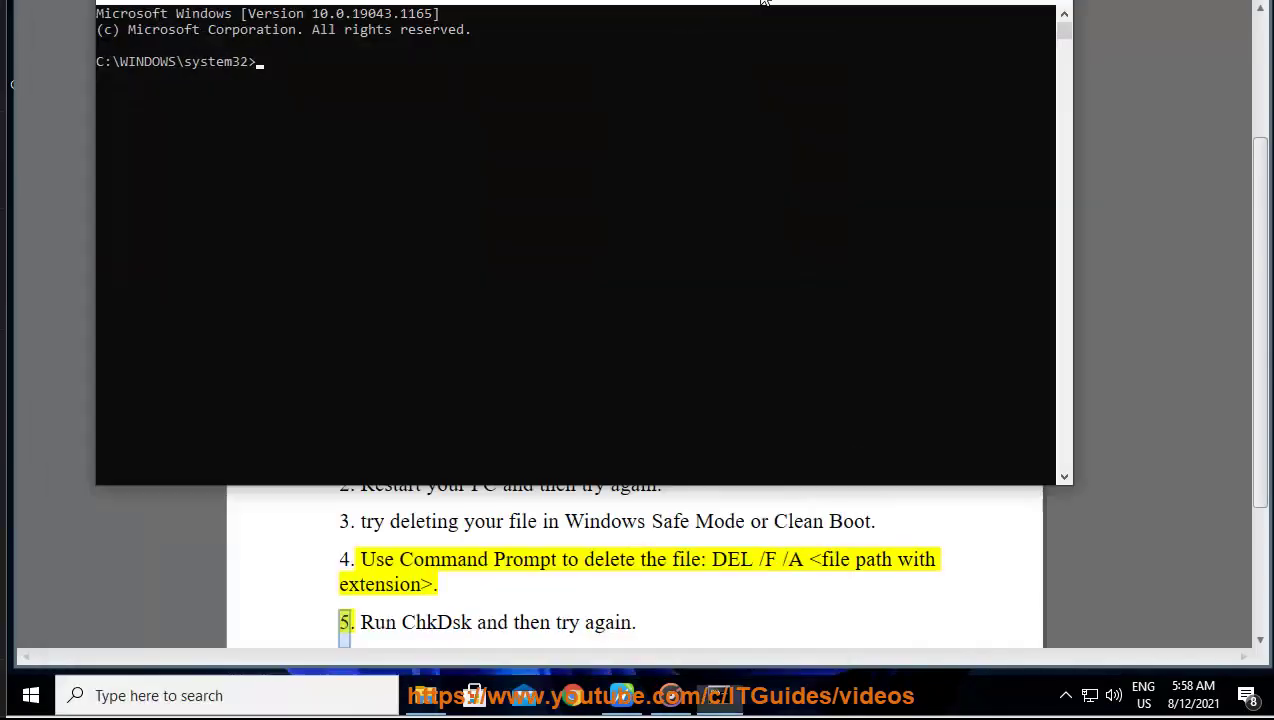
pyautogui.moveTo(768, 3); pyautogui.dragTo(882, 45)
pyautogui.write('DEL /F /A')
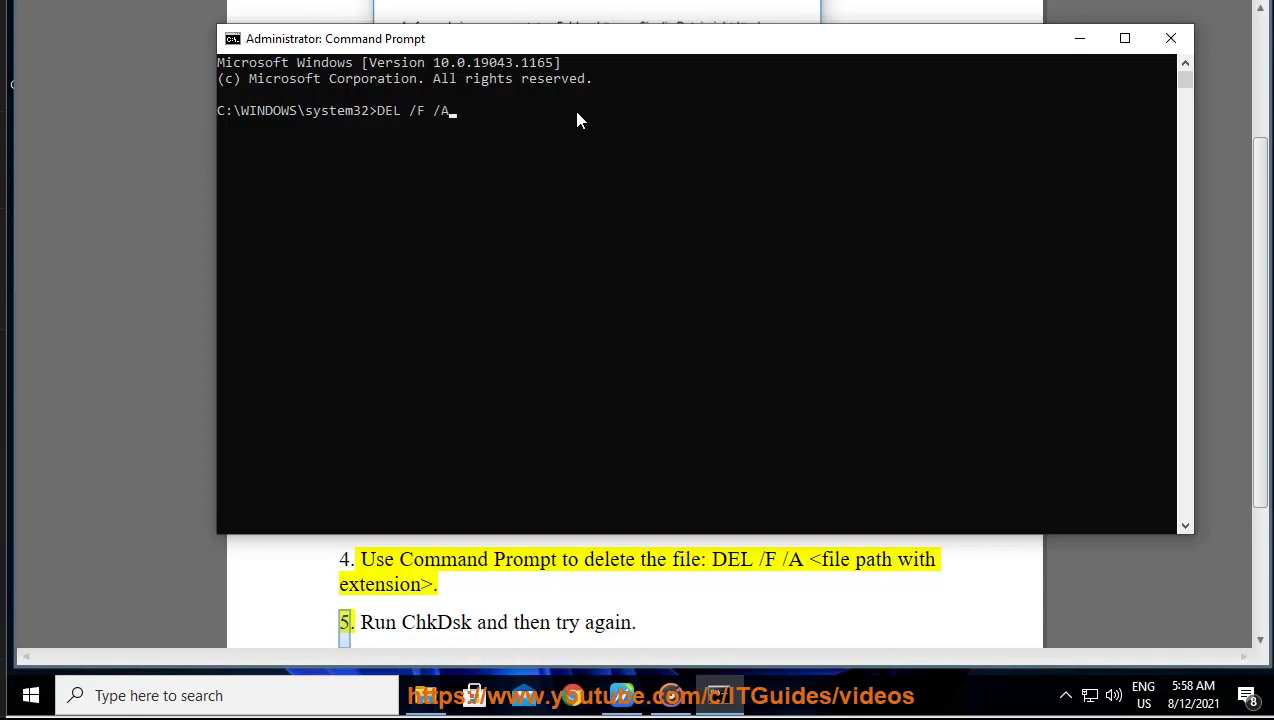
pyautogui.write(' ABC.TXT')
pyautogui.click(372, 110)
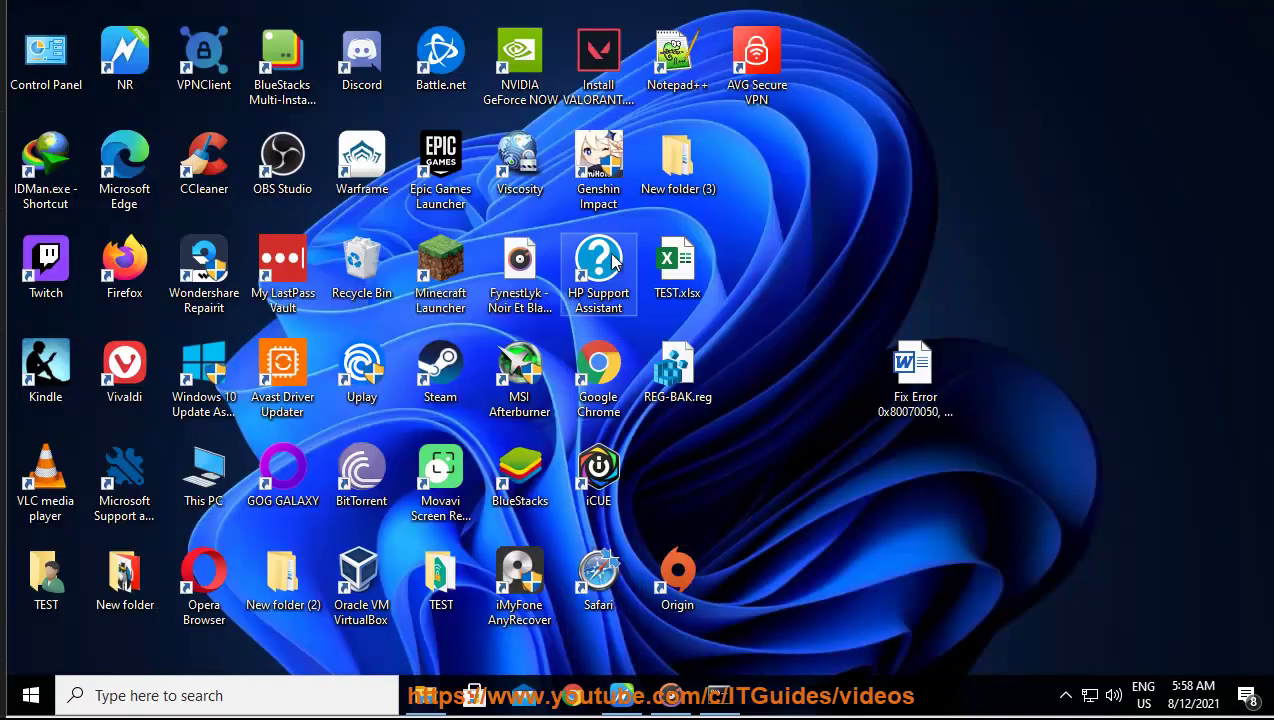
# Step: Copy the name 'New folder (3)' from that folder's Properties dialog
pyautogui.rightClick(675, 173)
pyautogui.click(764, 661)
pyautogui.moveTo(845, 253); pyautogui.dragTo(776, 253)
pyautogui.rightClick(797, 254)
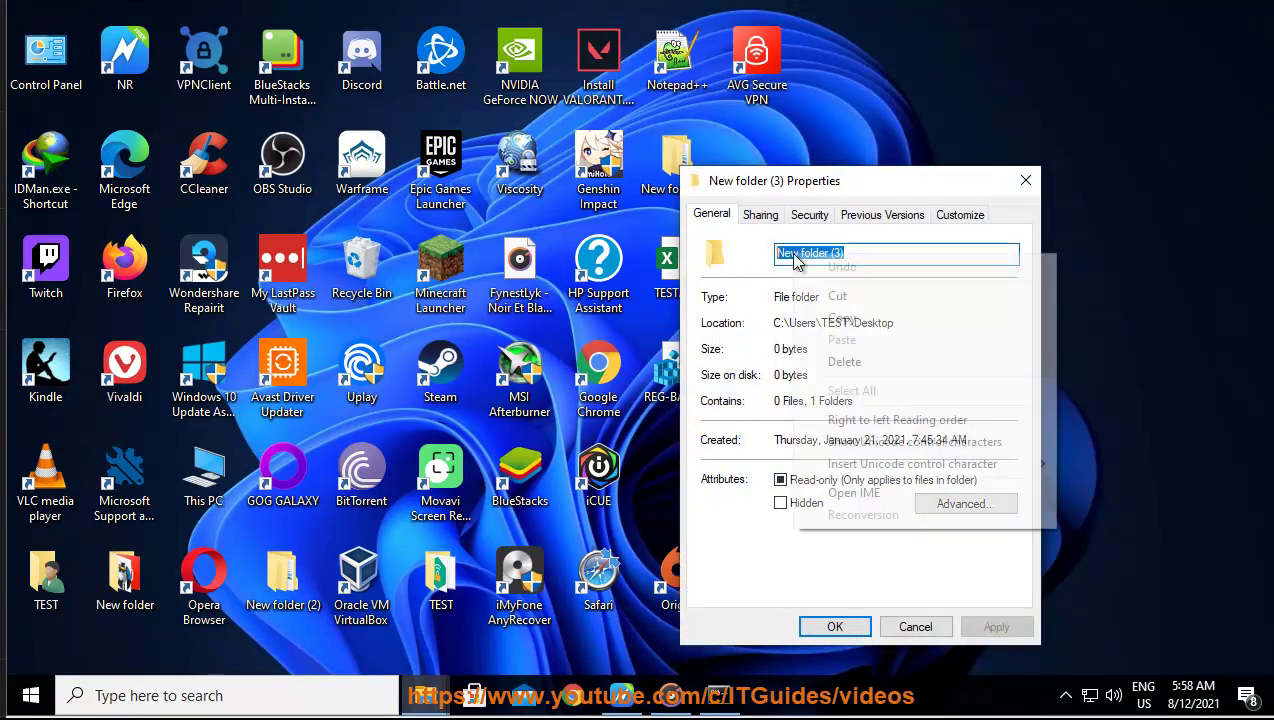
pyautogui.click(843, 319)
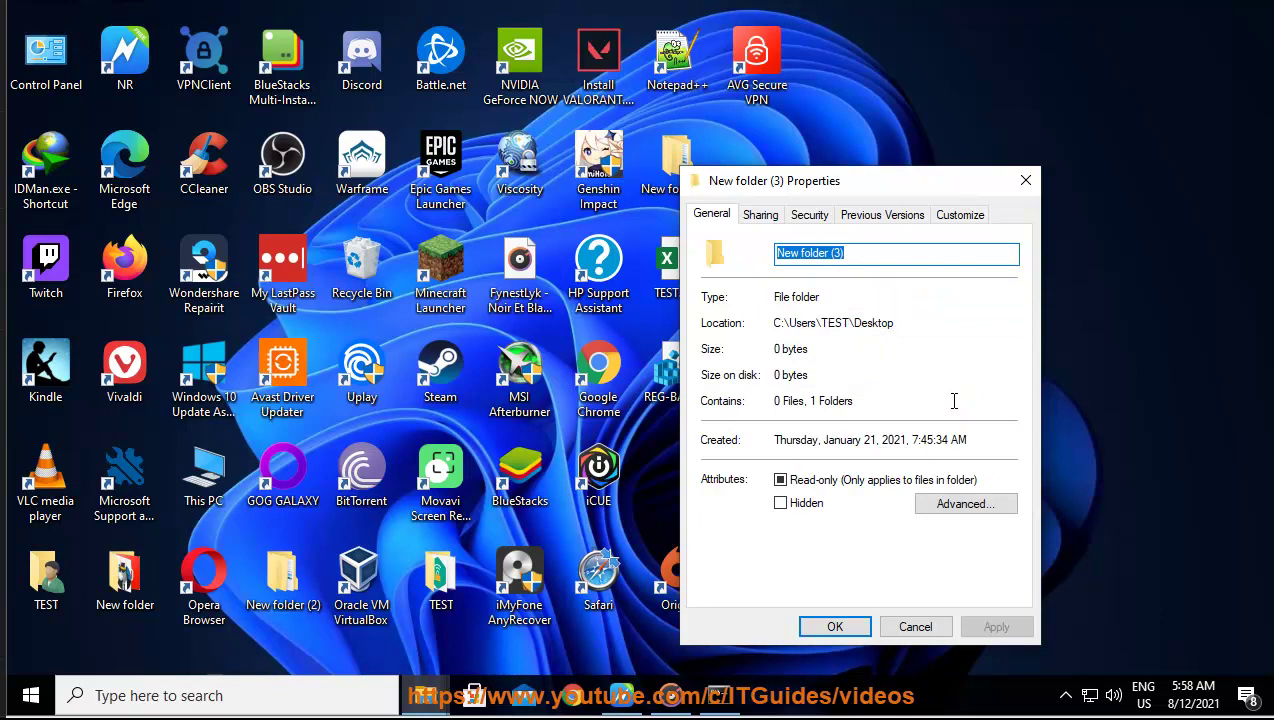
pyautogui.click(1026, 184)
# Step: Create a new desktop text document named TESTY.txt
pyautogui.rightClick(779, 428)
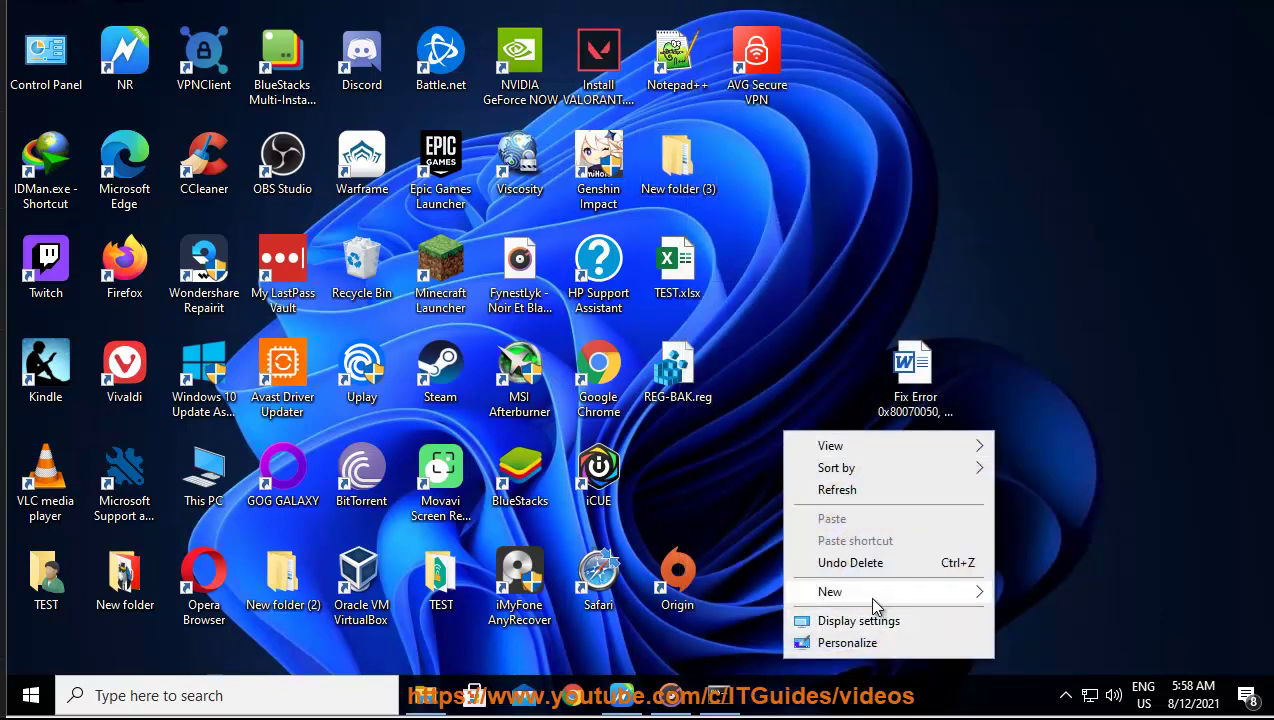
pyautogui.moveTo(868, 595)
pyautogui.click(645, 548)
pyautogui.write('TESTY.txt')
pyautogui.press('Return')
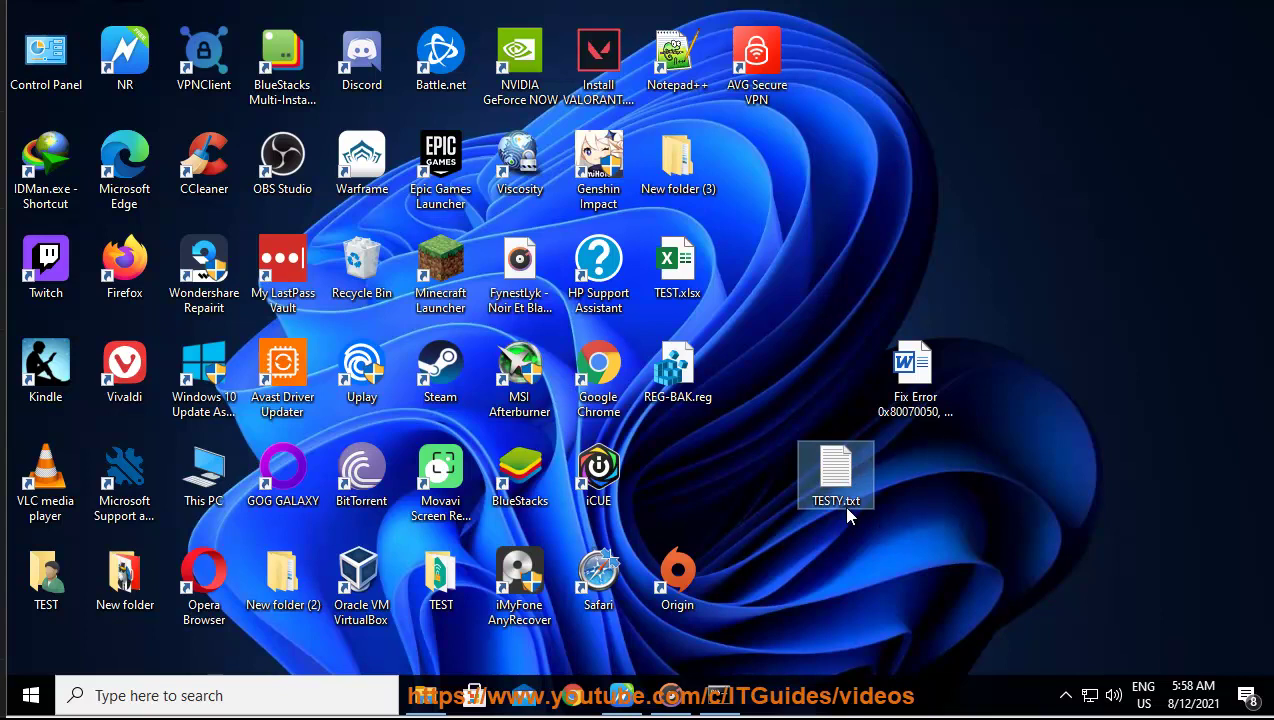
# Step: Copy the file name TESTY.txt, undoing an accidental paste, and return to Command Prompt
pyautogui.click(838, 501)
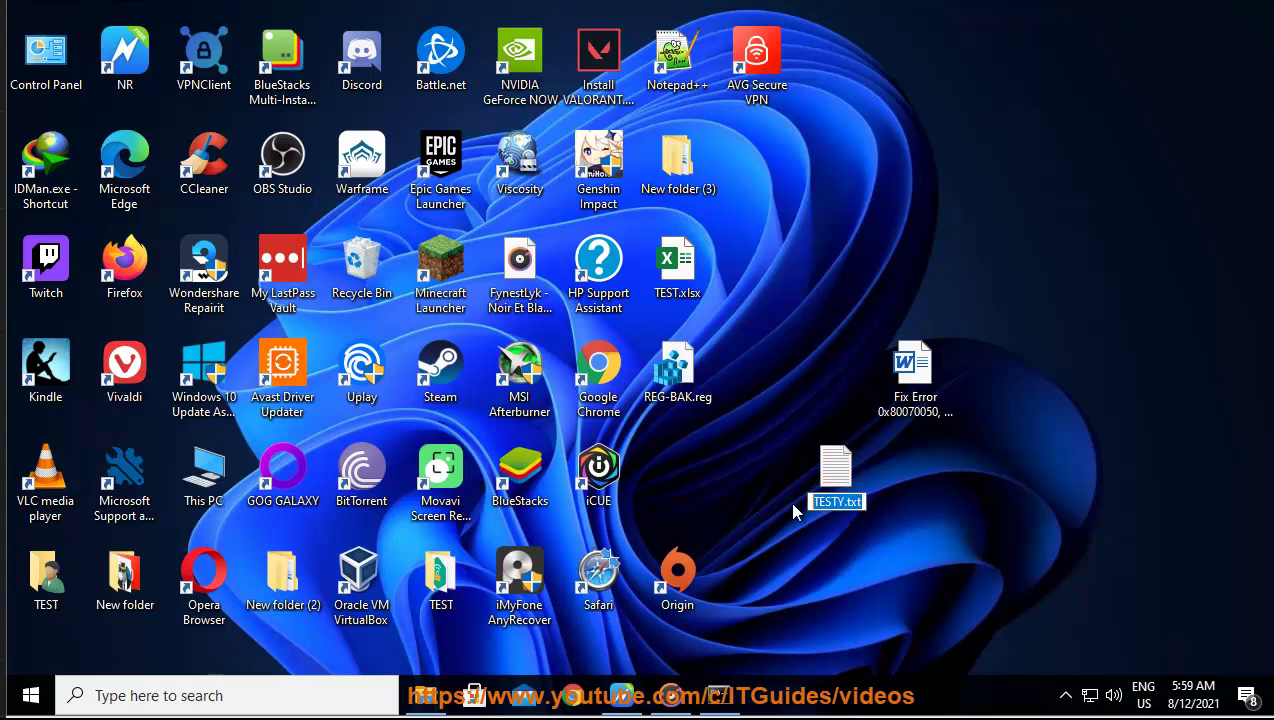
pyautogui.rightClick(822, 510)
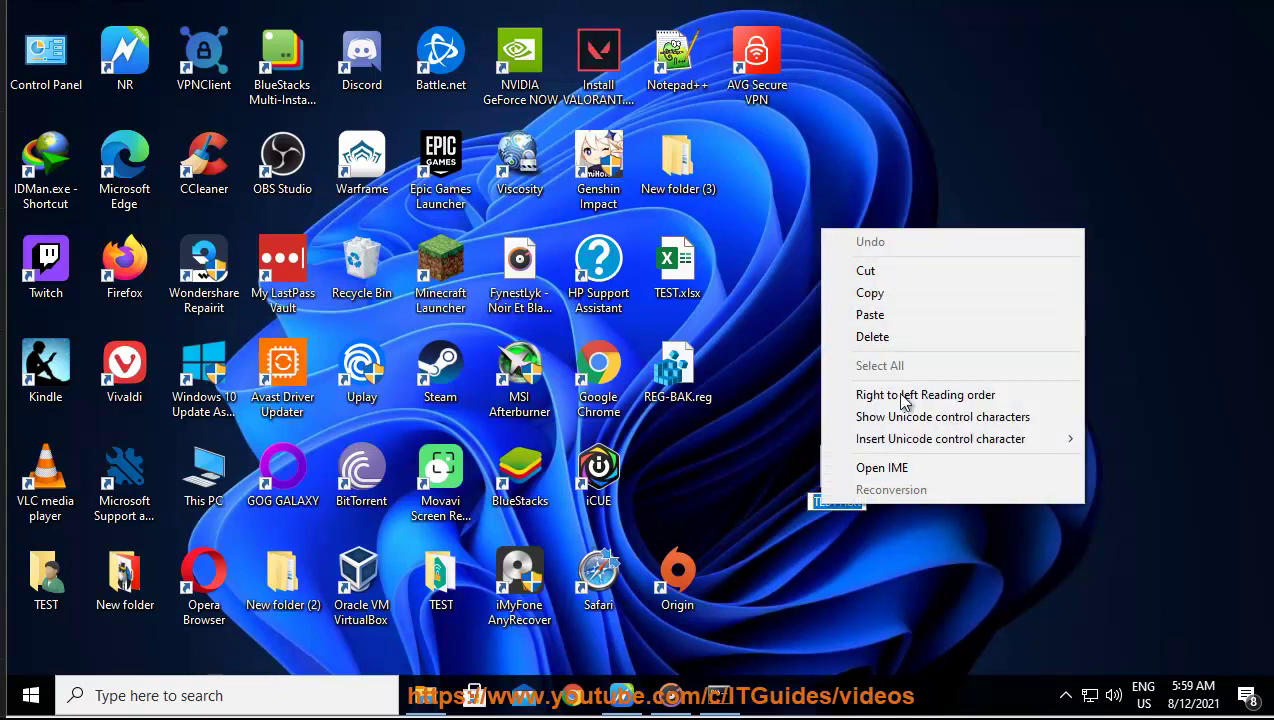
pyautogui.click(938, 317)
pyautogui.hotkey('ctrl', 'z')
pyautogui.rightClick(845, 502)
pyautogui.click(898, 291)
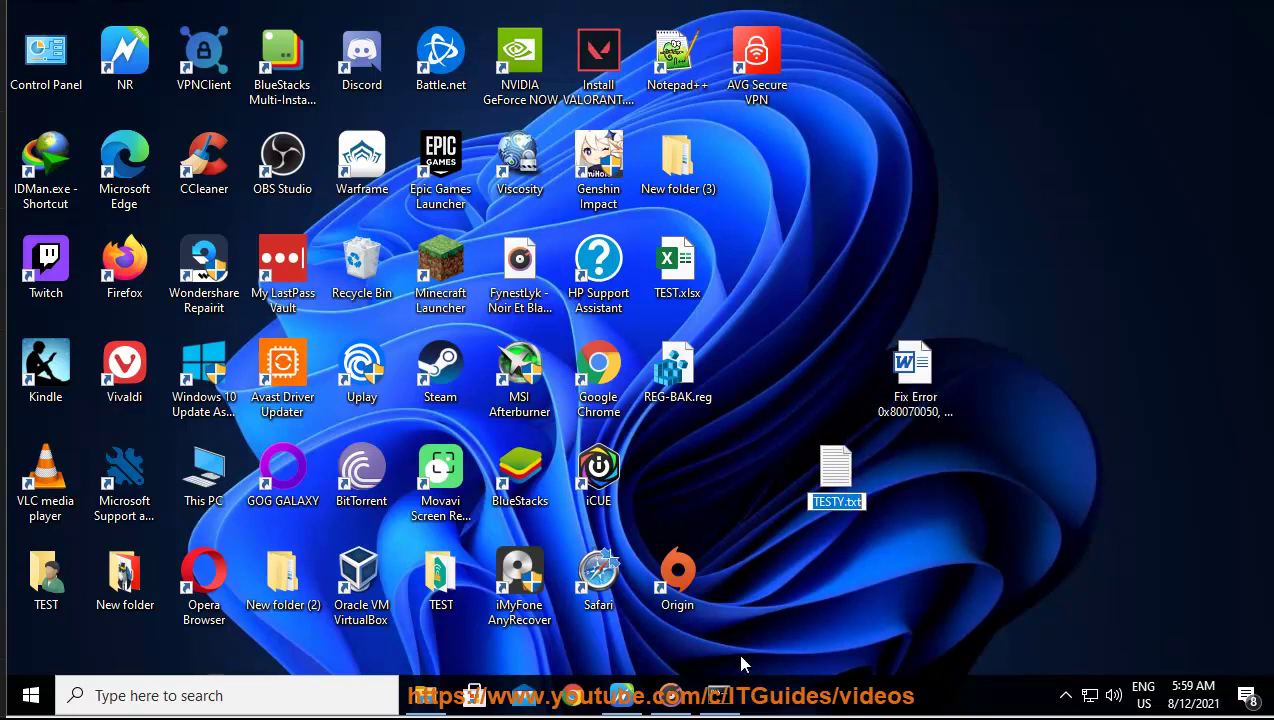
pyautogui.click(720, 695)
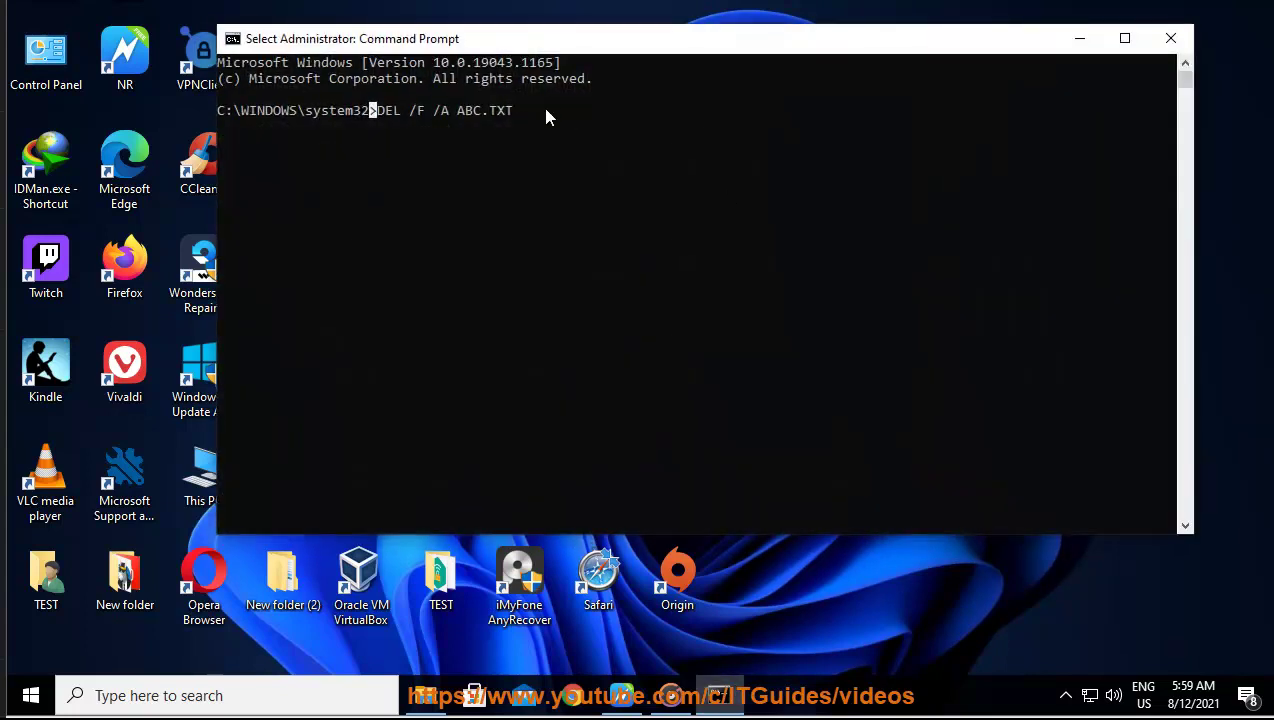
# Step: Erase ABC.TXT from the console command, leaving DEL /F /A
pyautogui.press('Escape')
pyautogui.press('BackSpace')
pyautogui.press('BackSpace')
pyautogui.press('BackSpace')
pyautogui.press('BackSpace')
pyautogui.press('BackSpace')
pyautogui.press('BackSpace')
pyautogui.press('BackSpace')
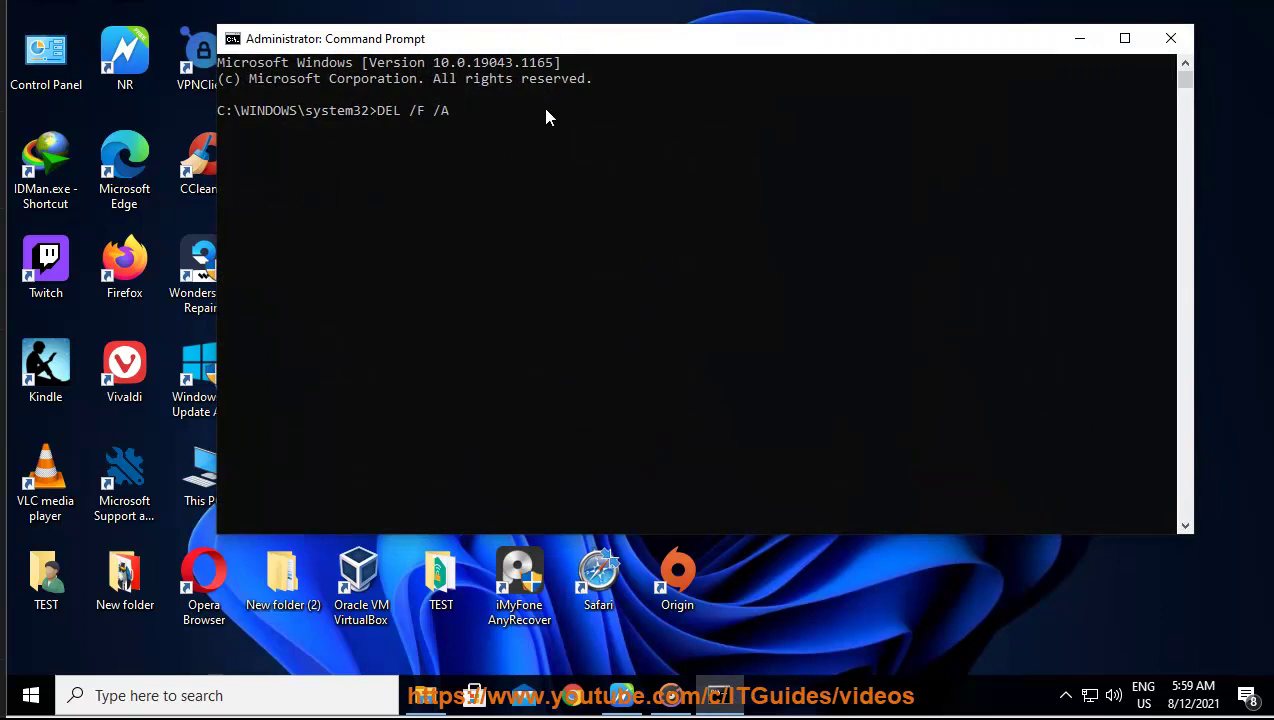
pyautogui.click(635, 703)
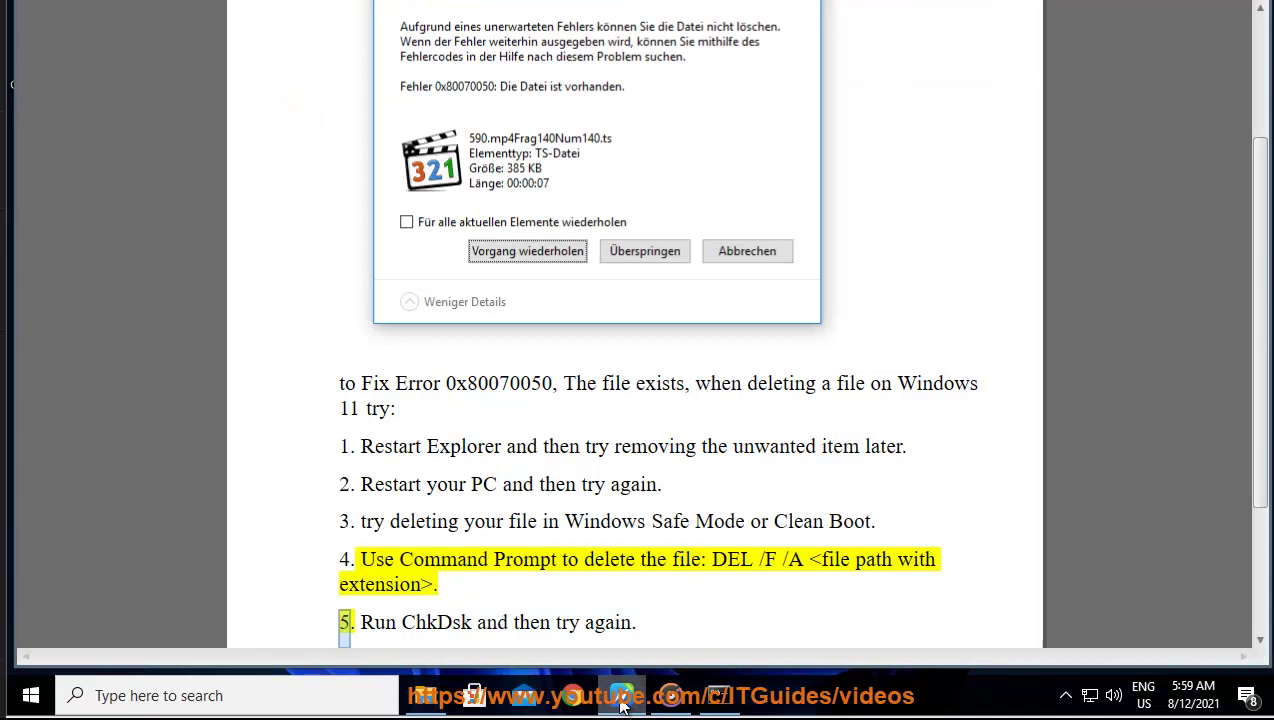
pyautogui.click(617, 700)
pyautogui.click(1080, 40)
# Step: Copy TESTY.txt's location C:\Users\TEST\Desktop from its Properties and paste it into the command
pyautogui.rightClick(838, 470)
pyautogui.click(900, 659)
pyautogui.moveTo(1065, 360); pyautogui.dragTo(940, 358)
pyautogui.rightClick(950, 357)
pyautogui.click(983, 420)
pyautogui.rightClick(1014, 356)
pyautogui.click(1045, 416)
pyautogui.click(718, 695)
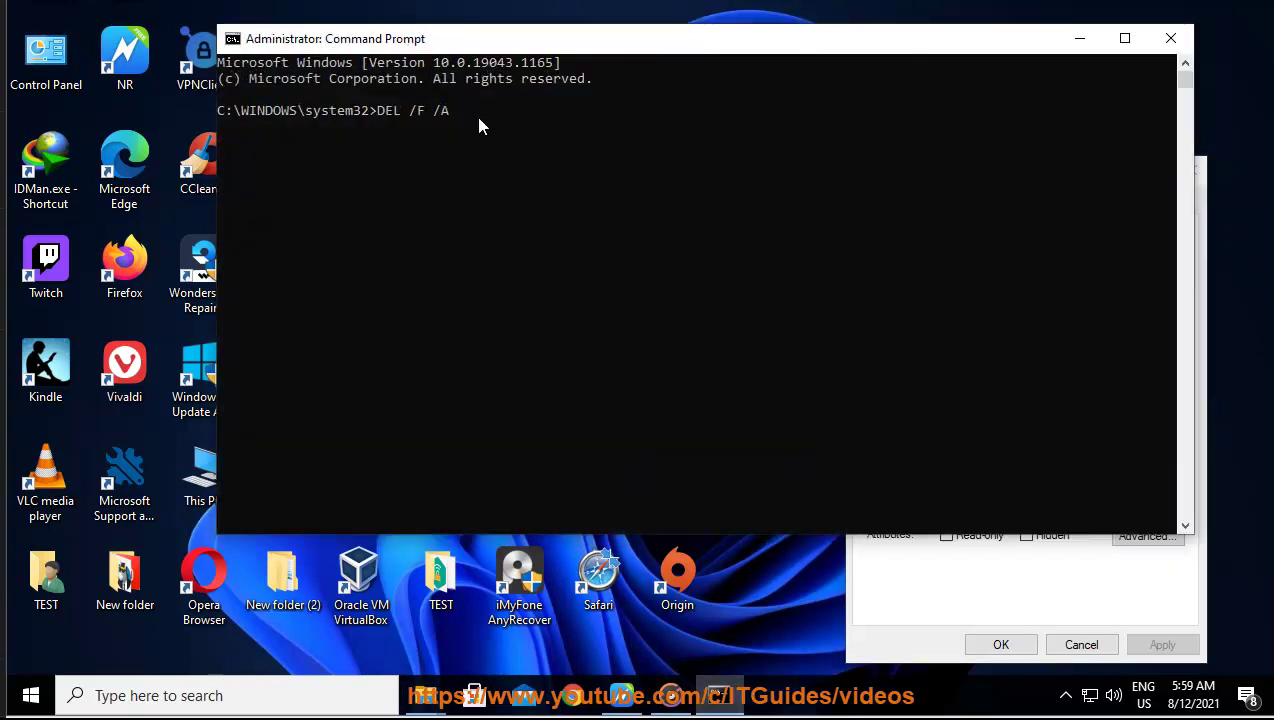
pyautogui.rightClick(478, 124)
pyautogui.rightClick(473, 118)
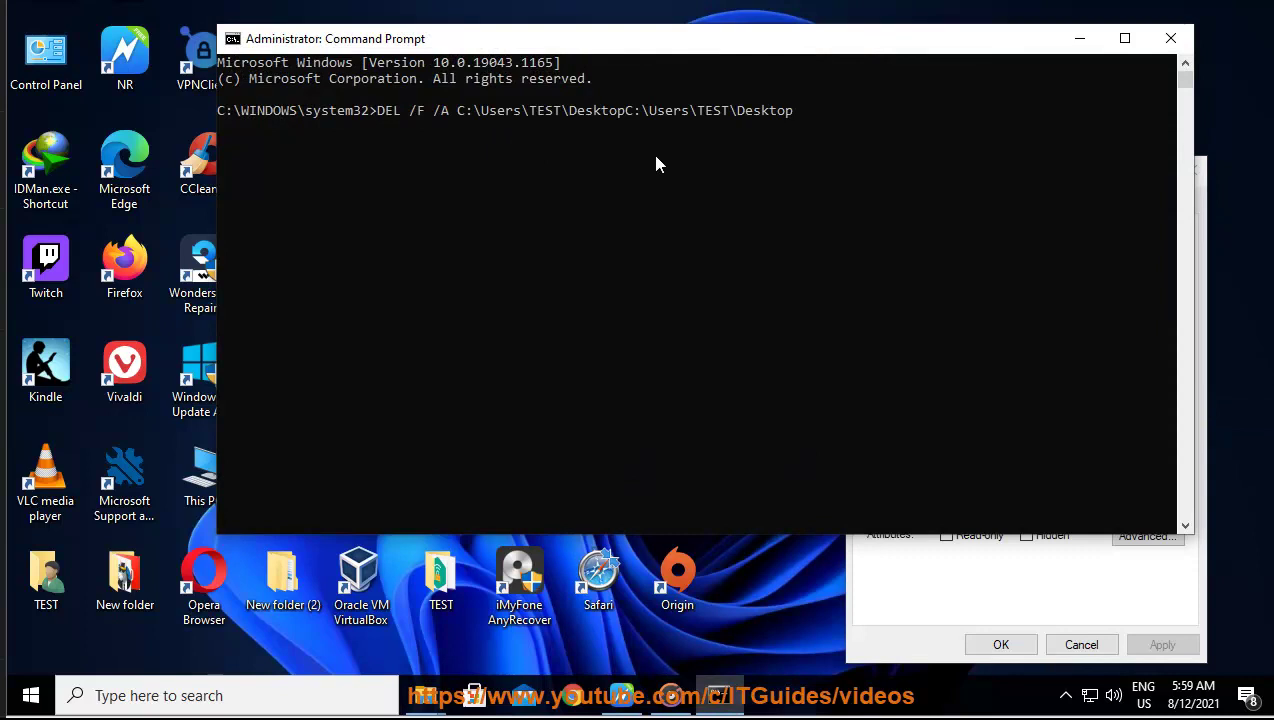
pyautogui.press('BackSpace')
pyautogui.press('BackSpace')
pyautogui.press('BackSpace')
pyautogui.press('BackSpace')
pyautogui.press('BackSpace')
pyautogui.press('BackSpace')
pyautogui.press('BackSpace')
pyautogui.press('BackSpace')
pyautogui.press('BackSpace')
pyautogui.press('BackSpace')
pyautogui.press('BackSpace')
pyautogui.press('BackSpace')
pyautogui.press('BackSpace')
pyautogui.press('BackSpace')
pyautogui.press('BackSpace')
pyautogui.press('BackSpace')
pyautogui.press('BackSpace')
pyautogui.press('BackSpace')
pyautogui.press('BackSpace')
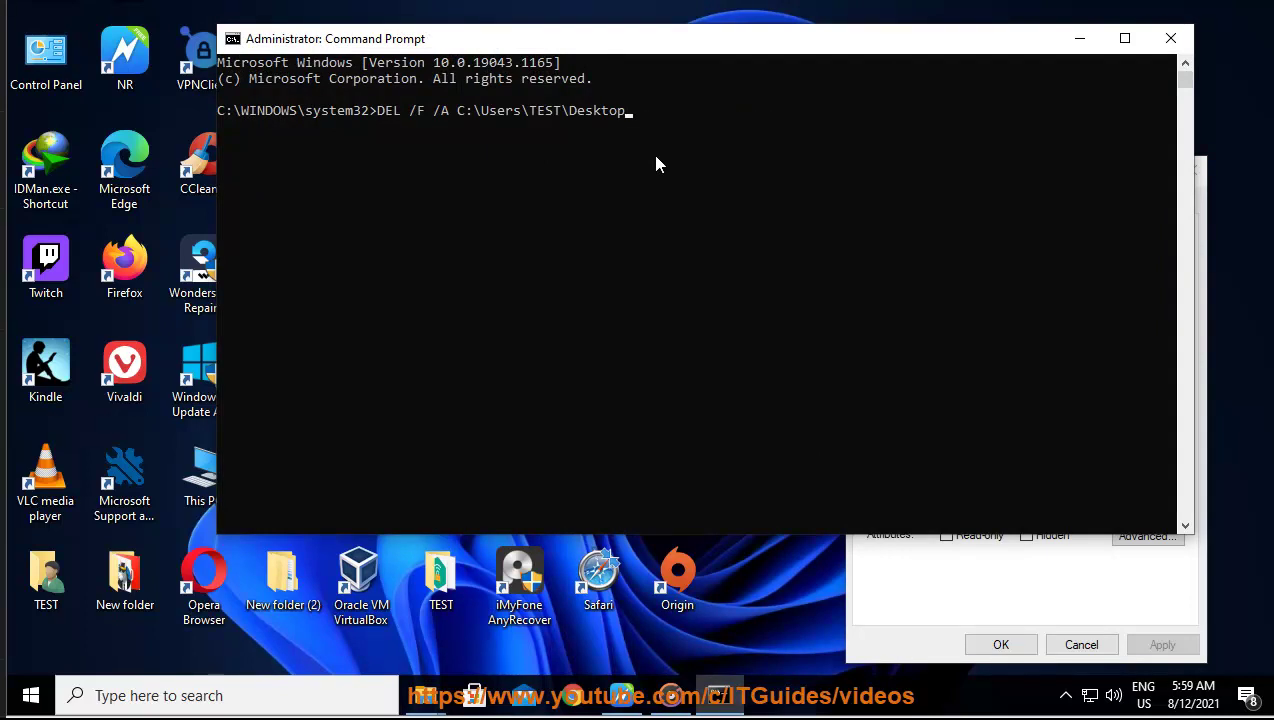
# Step: Append the file name TESTY.txt to the path and run the DEL /F /A command
pyautogui.click(924, 592)
pyautogui.click(928, 243)
pyautogui.doubleClick(967, 243)
pyautogui.rightClick(966, 243)
pyautogui.click(1012, 310)
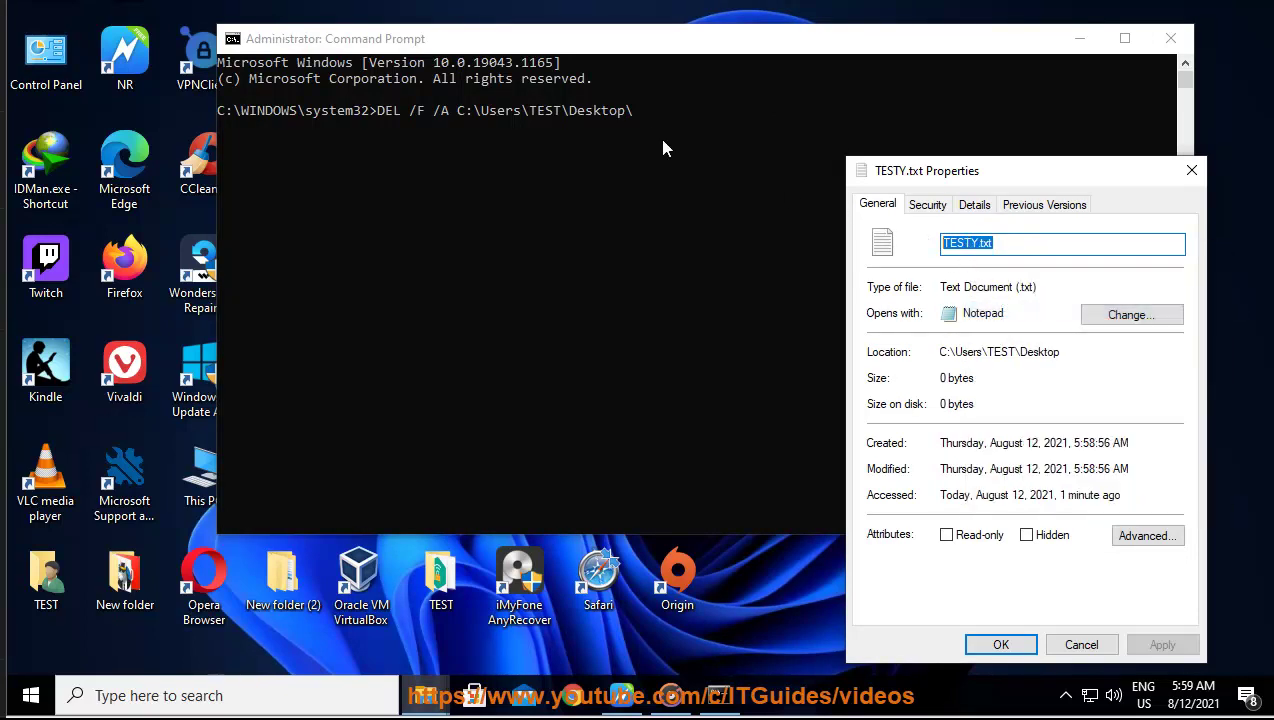
pyautogui.click(641, 112)
pyautogui.rightClick(640, 111)
pyautogui.rightClick(640, 111)
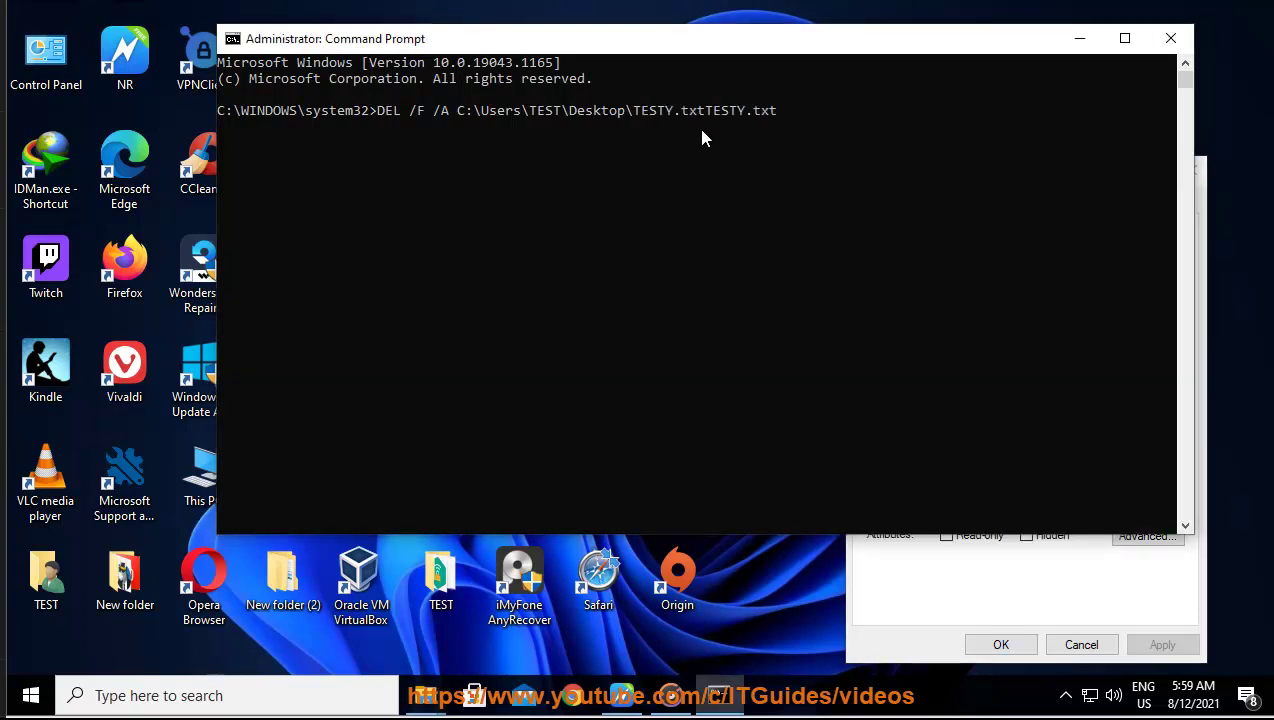
pyautogui.press('BackSpace')
pyautogui.press('BackSpace')
pyautogui.press('BackSpace')
pyautogui.press('BackSpace')
pyautogui.press('BackSpace')
pyautogui.press('BackSpace')
pyautogui.press('BackSpace')
pyautogui.press('BackSpace')
pyautogui.press('BackSpace')
pyautogui.press('Return')
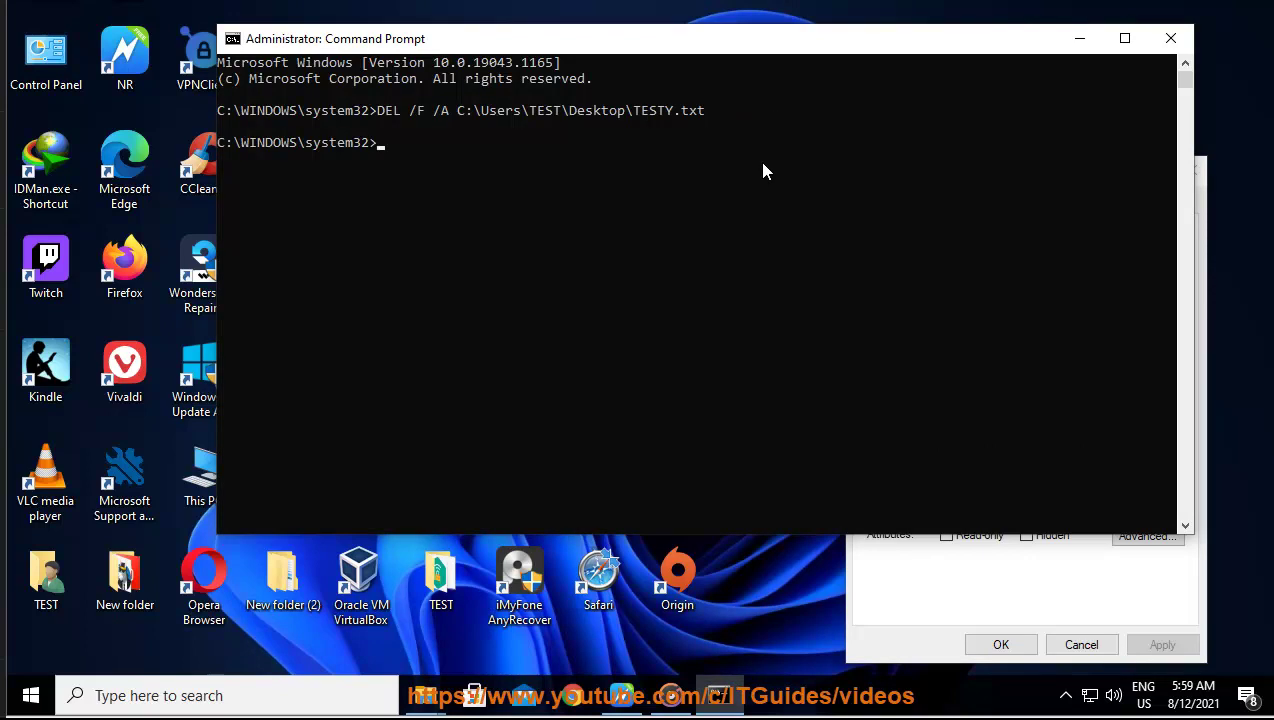
# Step: Check the desktop for TESTY.txt and close its Properties dialog
pyautogui.click(1079, 45)
pyautogui.moveTo(993, 172); pyautogui.dragTo(1154, 160)
pyautogui.moveTo(1268, 170); pyautogui.dragTo(961, 176)
pyautogui.click(1045, 171)
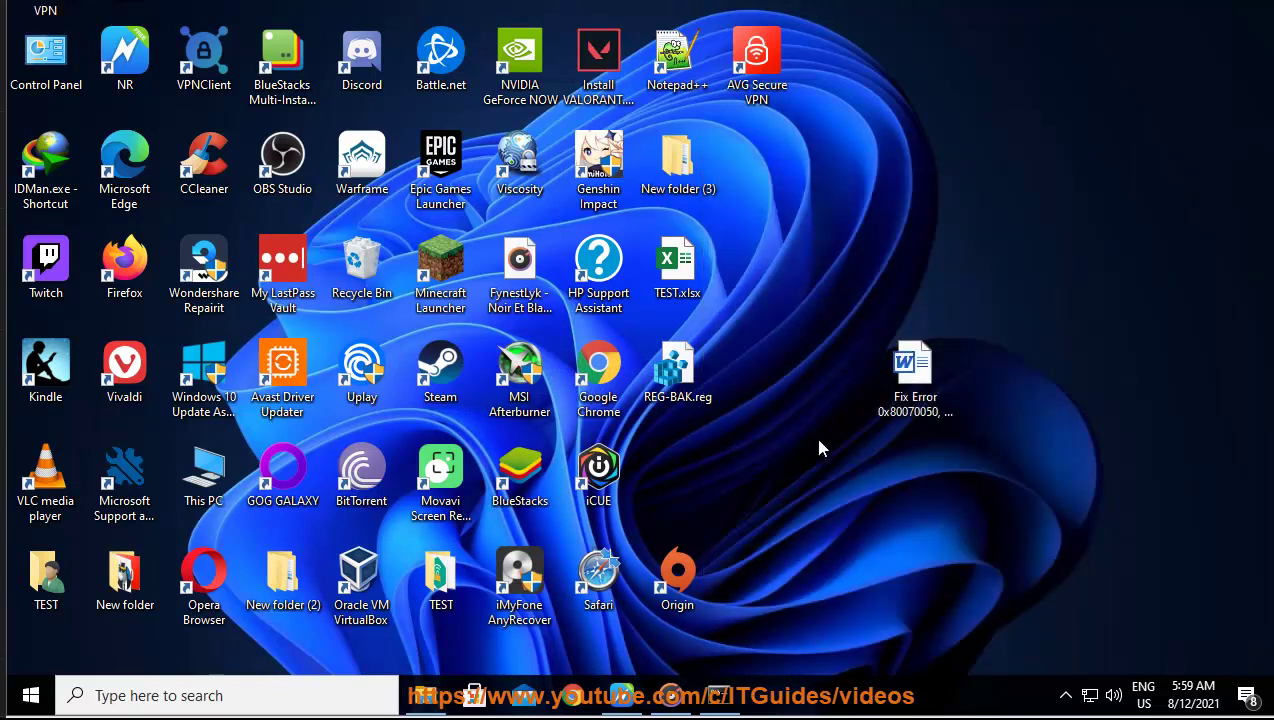
# Step: Open This PC in a File Explorer window
pyautogui.click(620, 695)
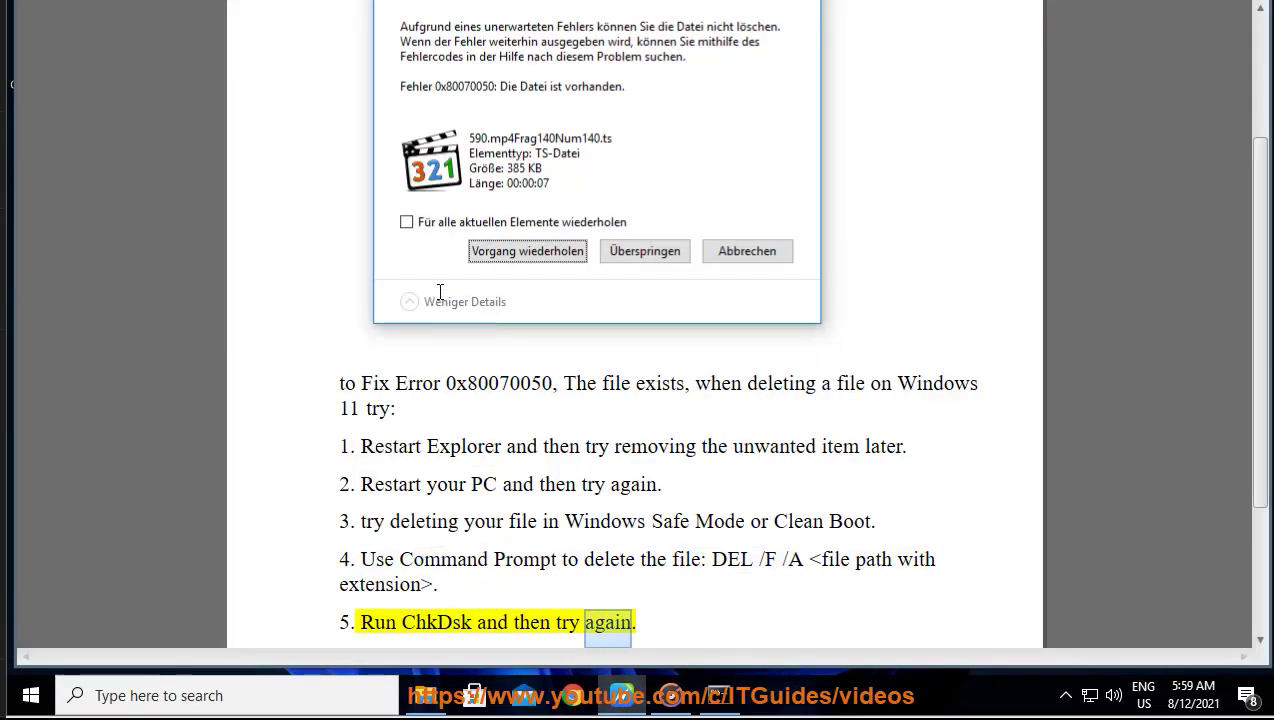
pyautogui.click(425, 695)
pyautogui.click(517, 393)
# Step: Run Check on Local Disk (C:) from its Properties Tools tab, then close the dialogs and window
pyautogui.rightClick(691, 589)
pyautogui.click(730, 578)
pyautogui.click(836, 236)
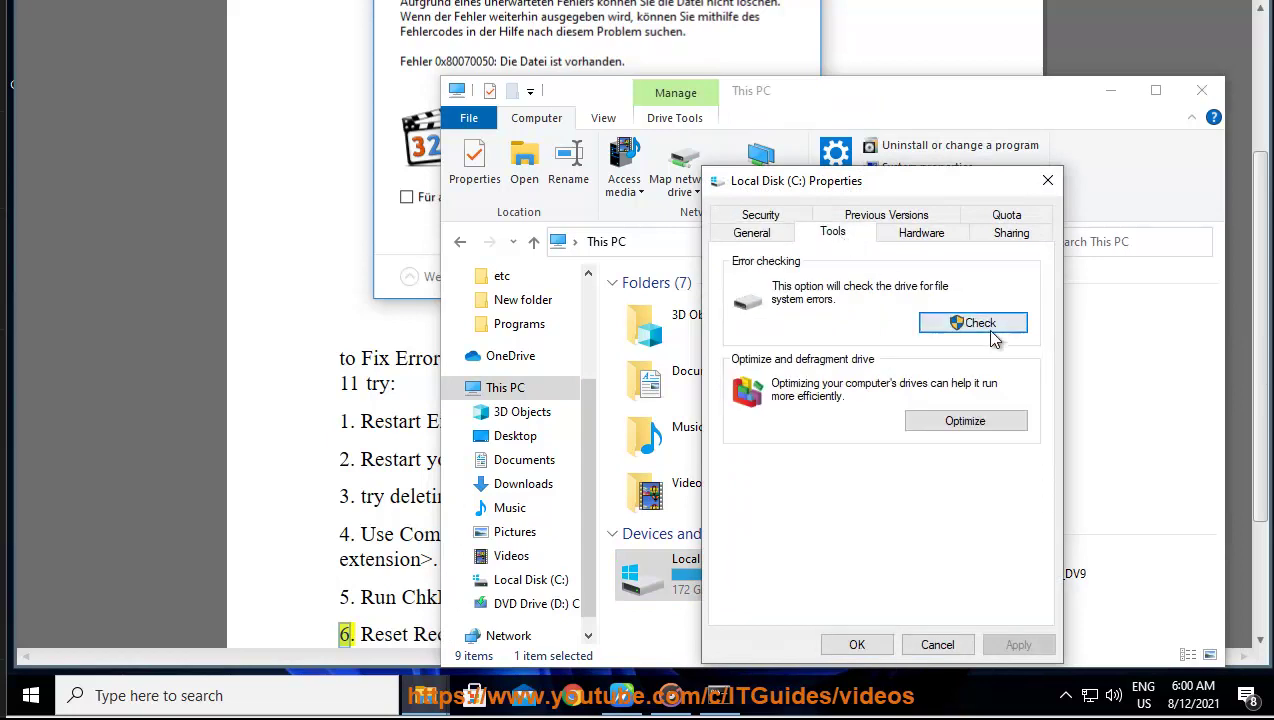
pyautogui.click(960, 321)
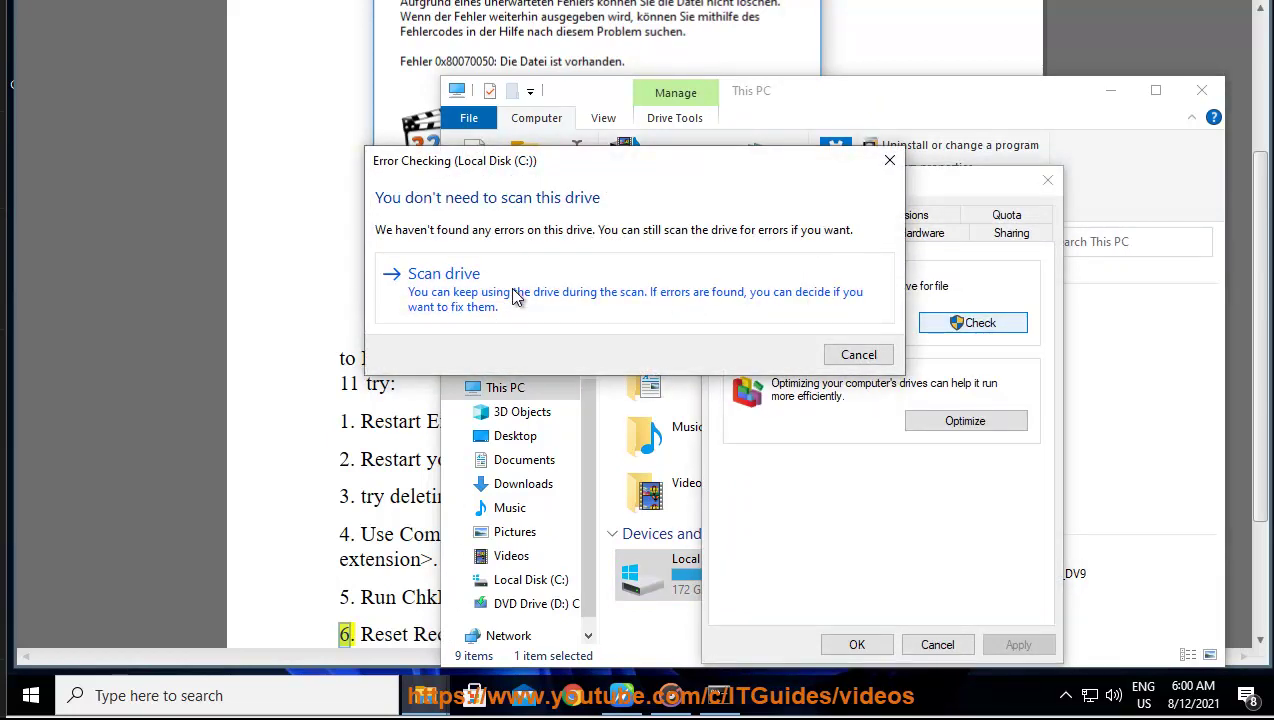
pyautogui.click(858, 355)
pyautogui.click(1047, 180)
pyautogui.click(1202, 90)
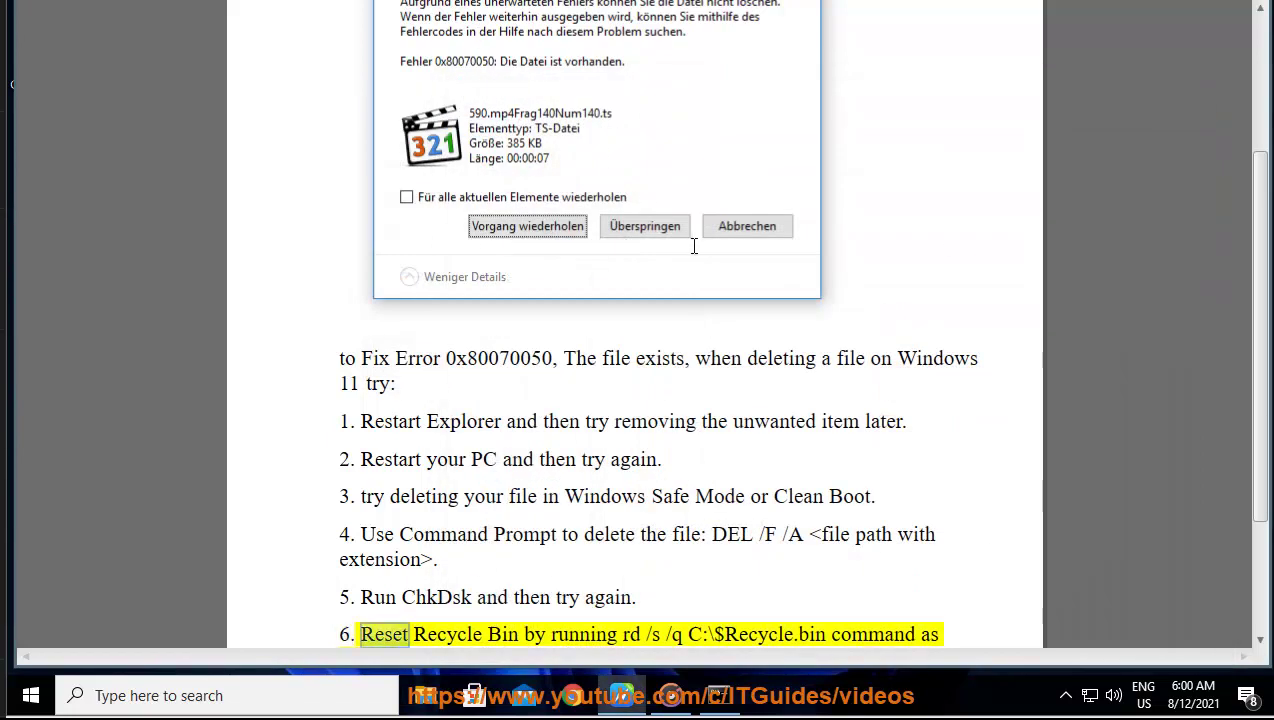